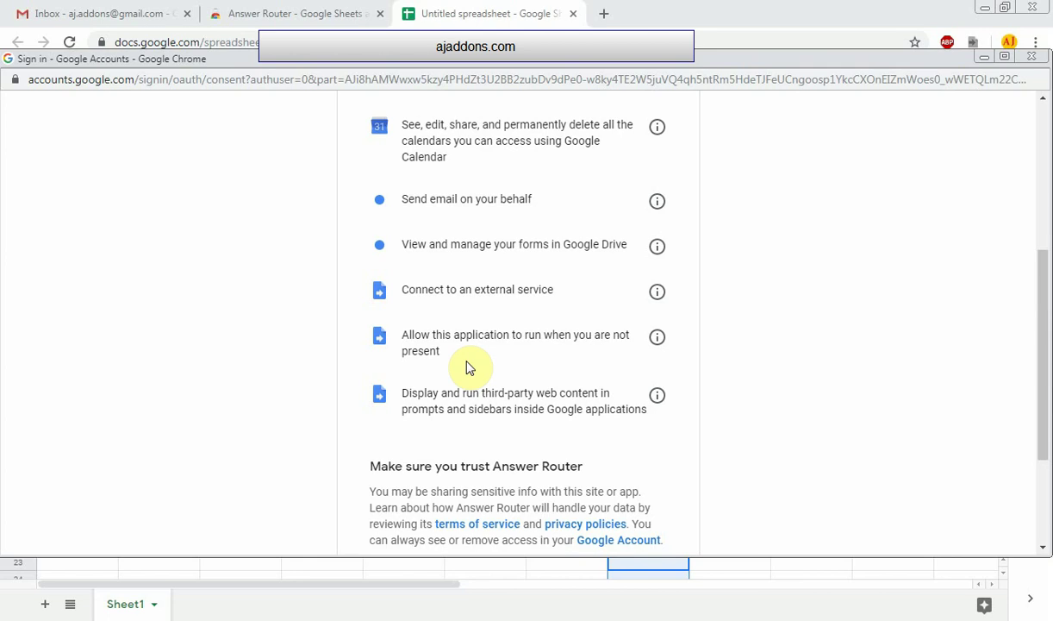
# Review Answer Router's requested permissions, including the third-party web content access, and allow them
pyautogui.scroll(-2, 468, 368)
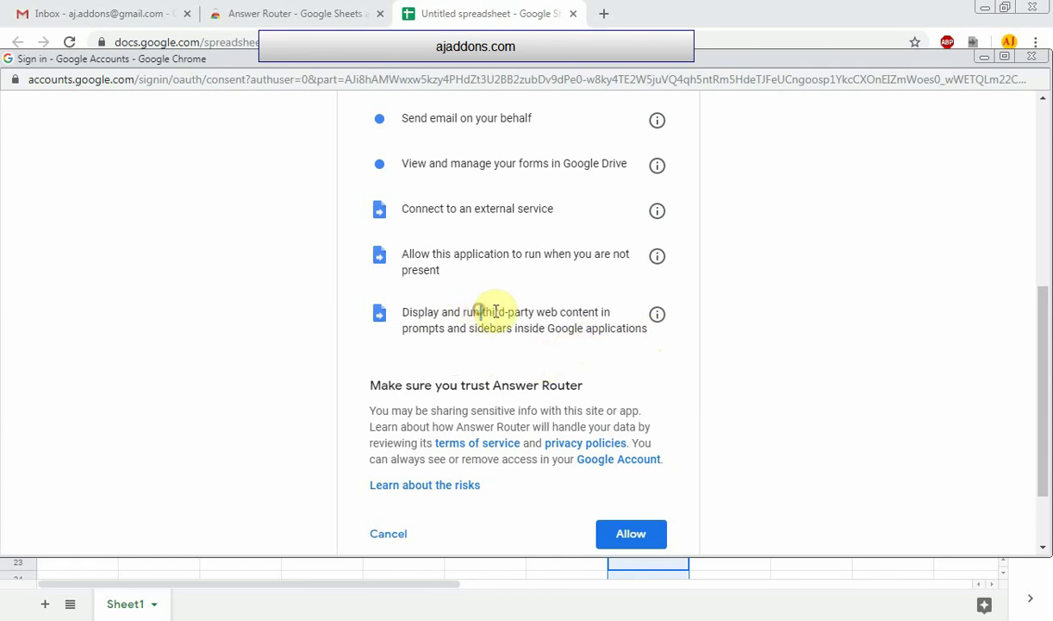
pyautogui.moveTo(482, 312); pyautogui.dragTo(538, 310)
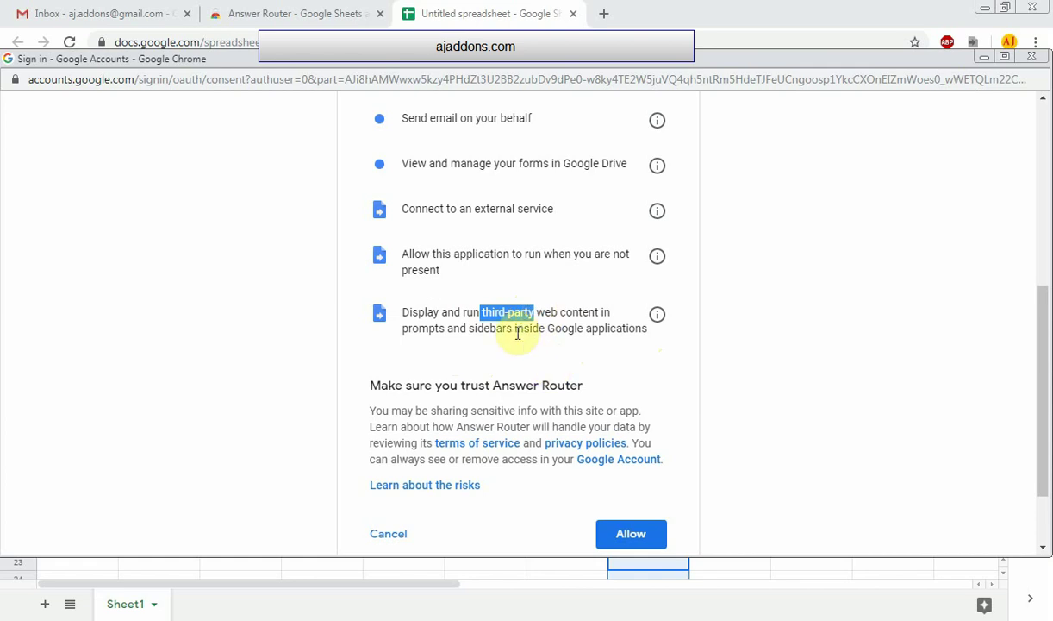
pyautogui.moveTo(536, 312); pyautogui.dragTo(600, 312)
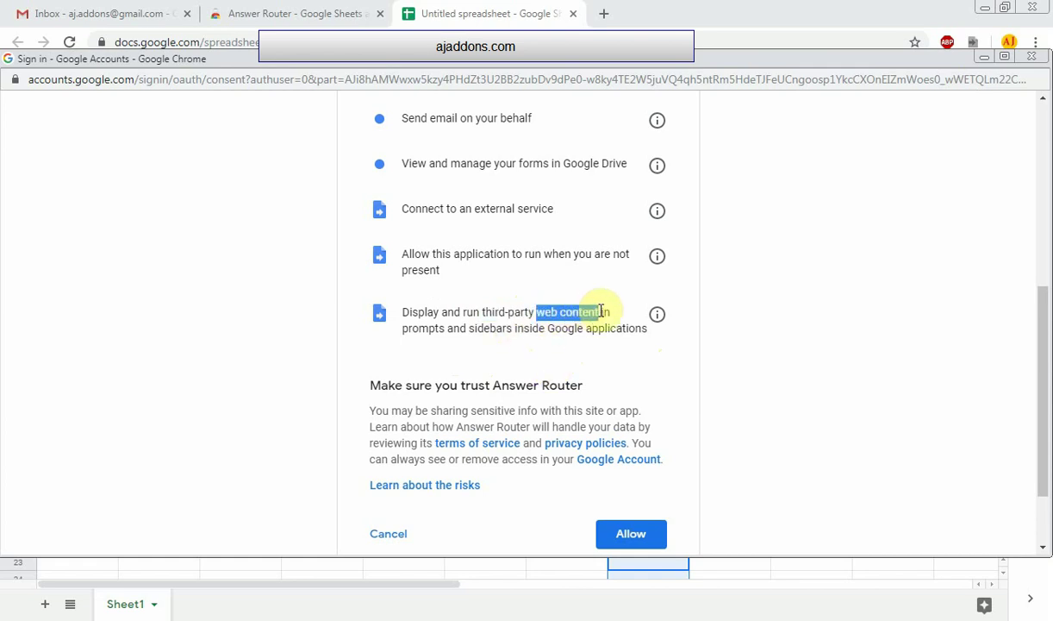
pyautogui.click(505, 368)
pyautogui.scroll(-1, 423, 336)
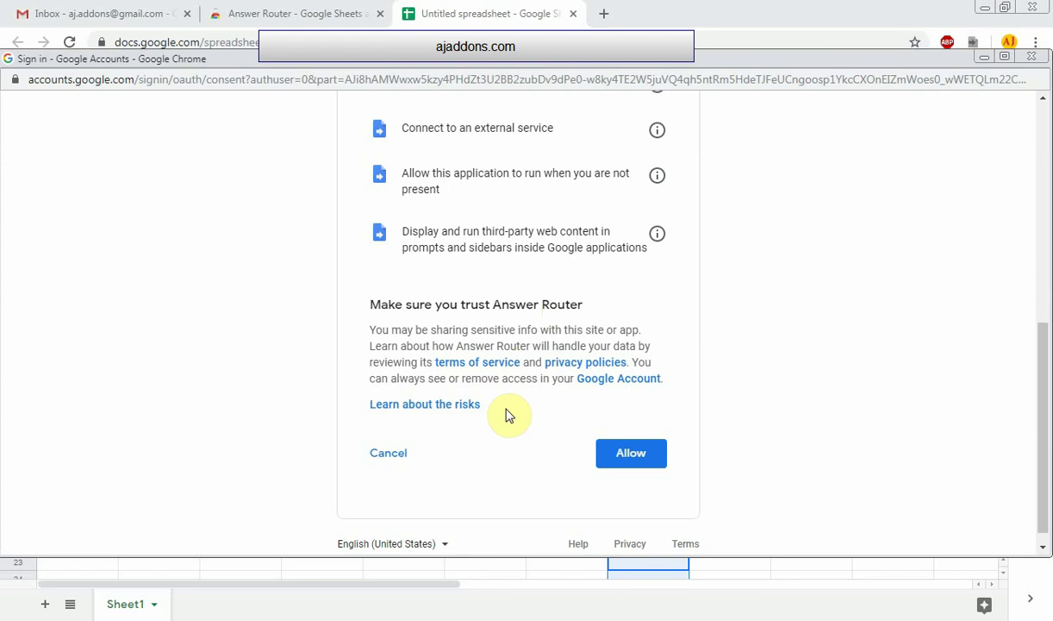
pyautogui.click(631, 461)
pyautogui.scroll(4, 776, 284)
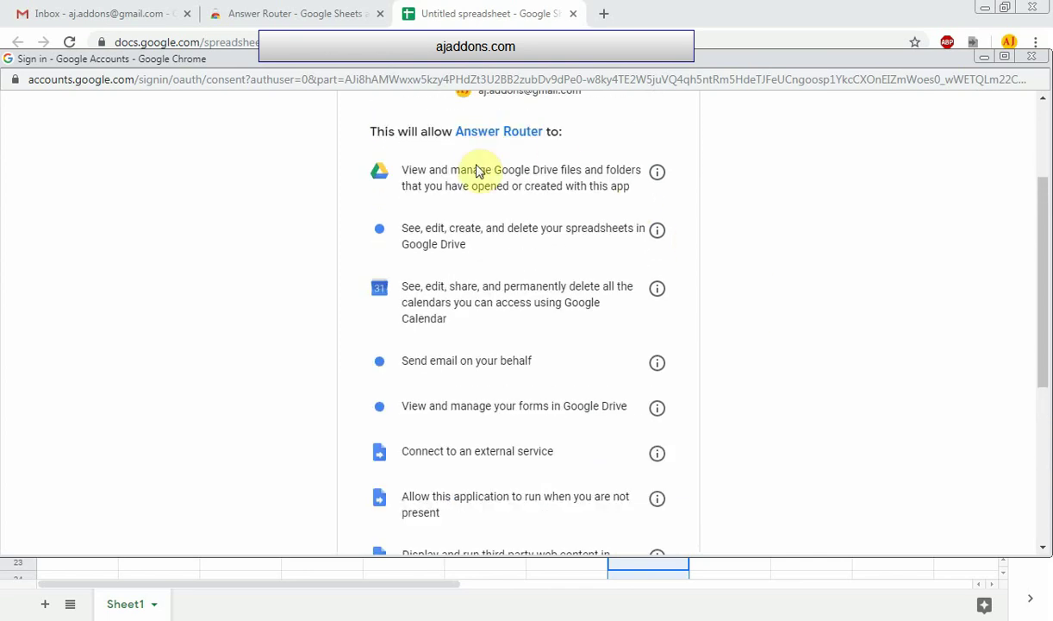
pyautogui.scroll(-4, 522, 172)
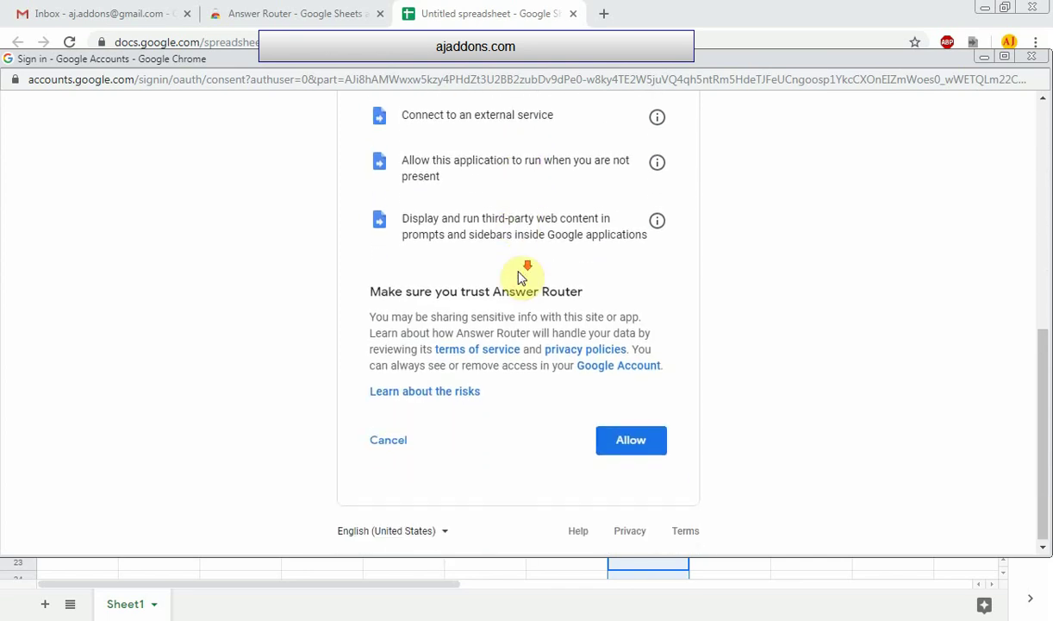
pyautogui.click(629, 440)
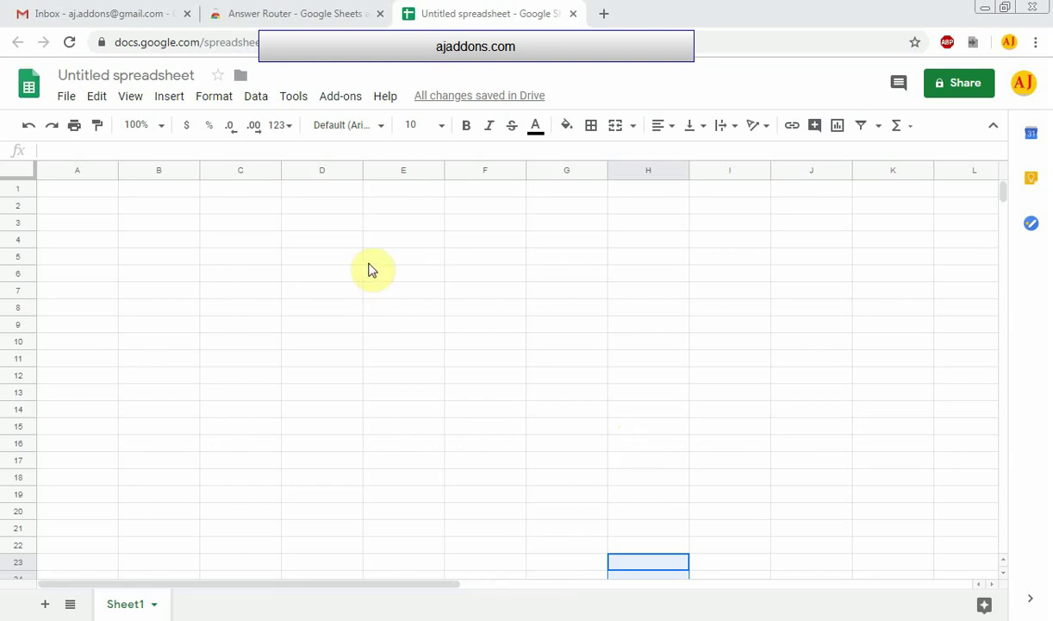
# Select cell A1 and bring up the Answer Router submenu under Add-ons
pyautogui.click(62, 189)
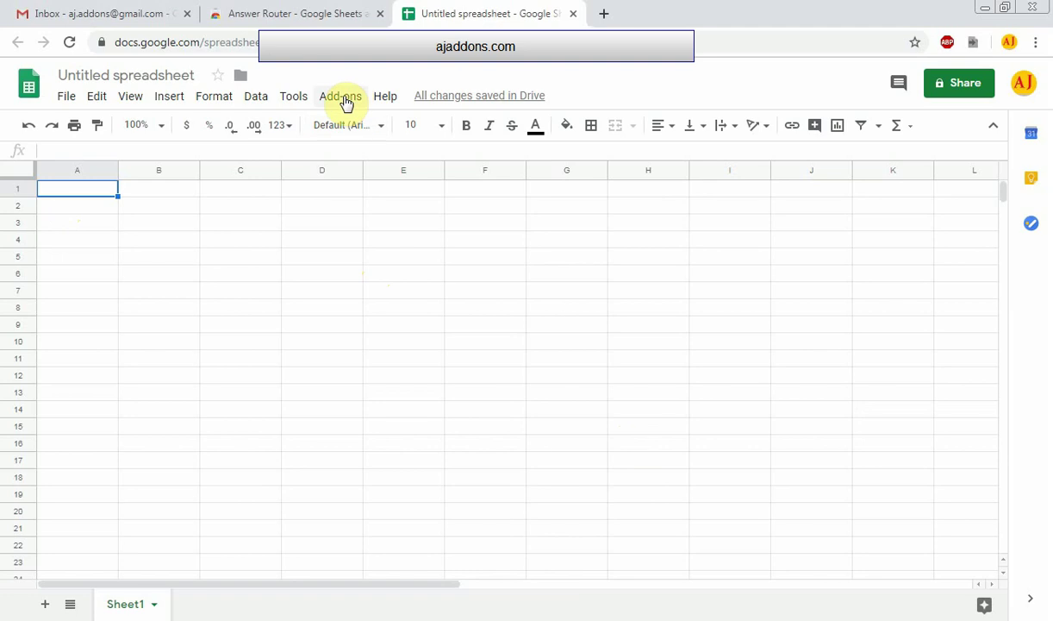
pyautogui.click(345, 102)
pyautogui.moveTo(367, 175)
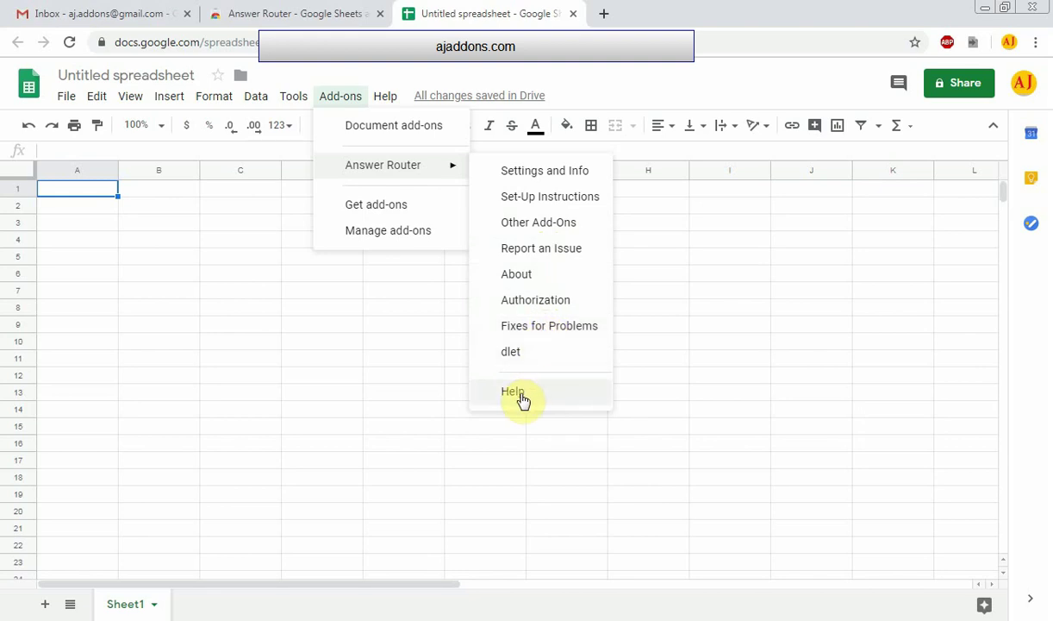
# Open Answer Router's Settings and Info sidebar and turn the Add-on State toggle on
pyautogui.click(563, 173)
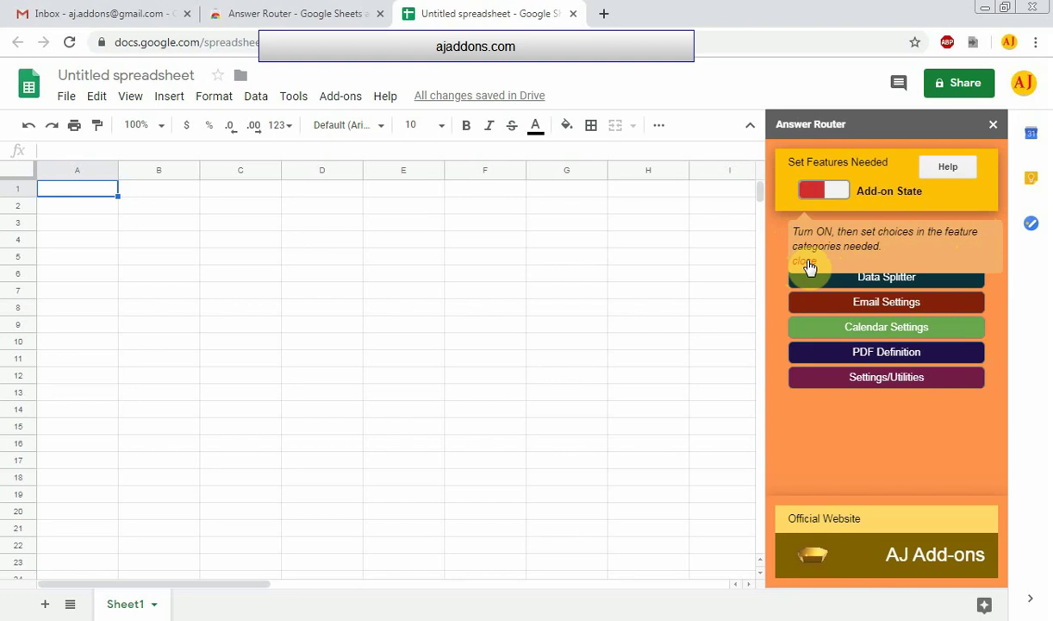
pyautogui.click(810, 266)
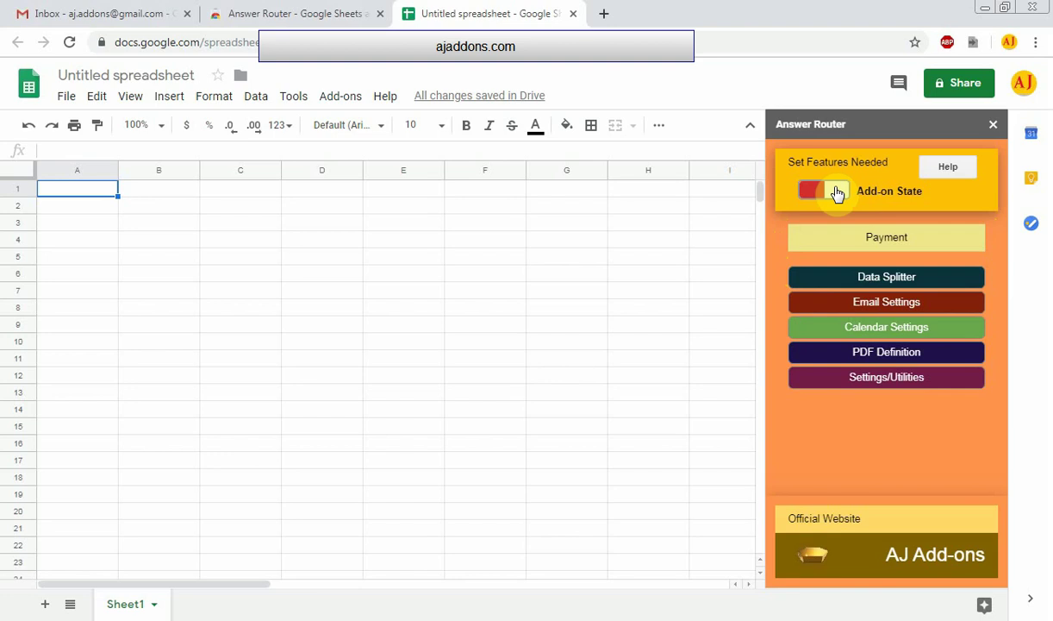
pyautogui.click(837, 193)
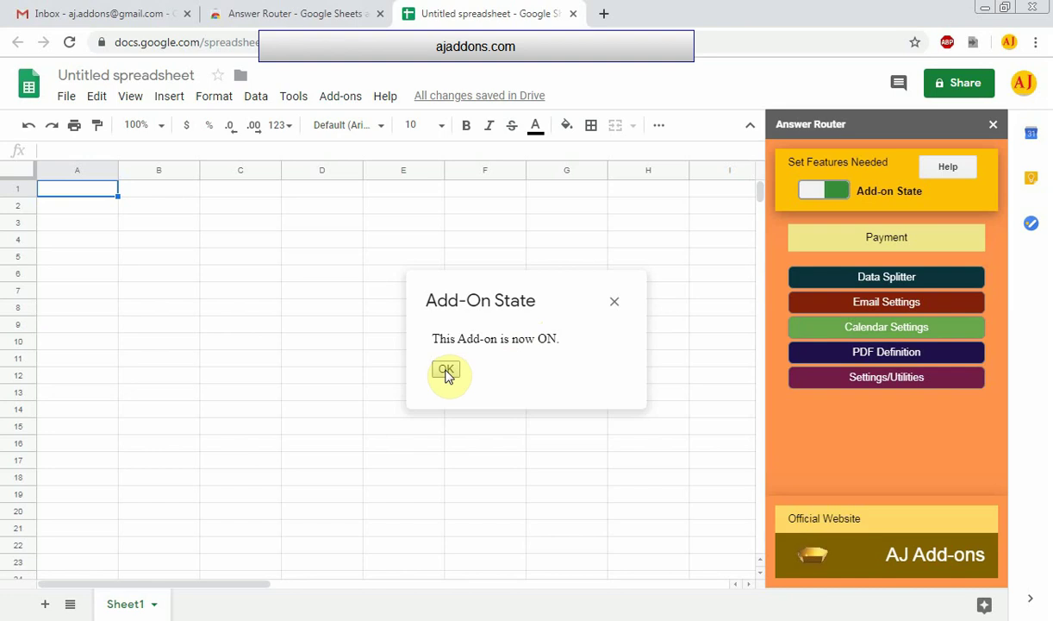
pyautogui.click(445, 370)
pyautogui.click(886, 240)
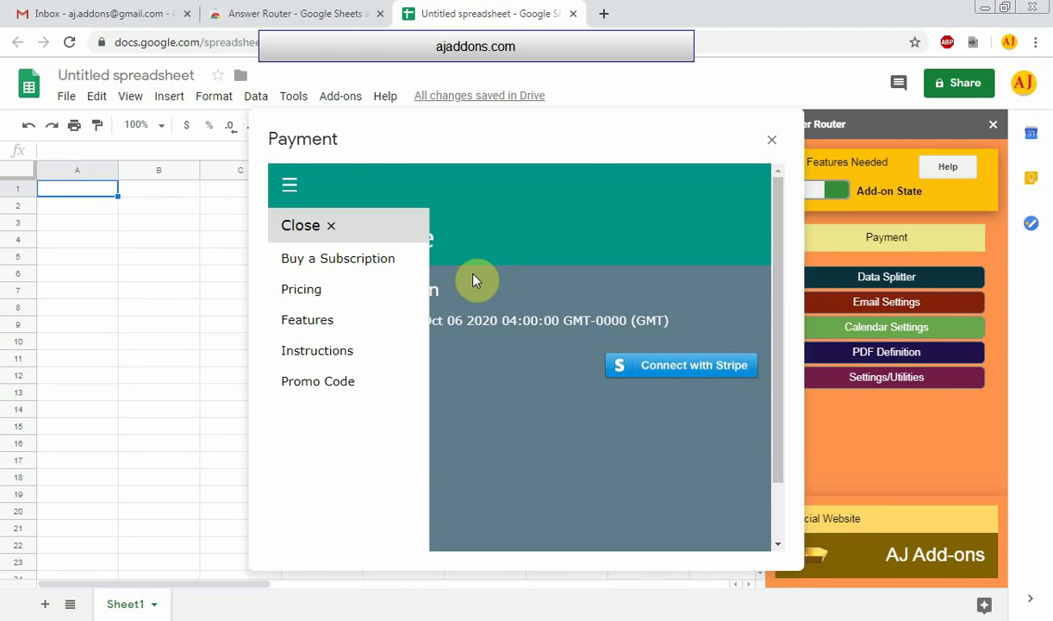
pyautogui.click(334, 268)
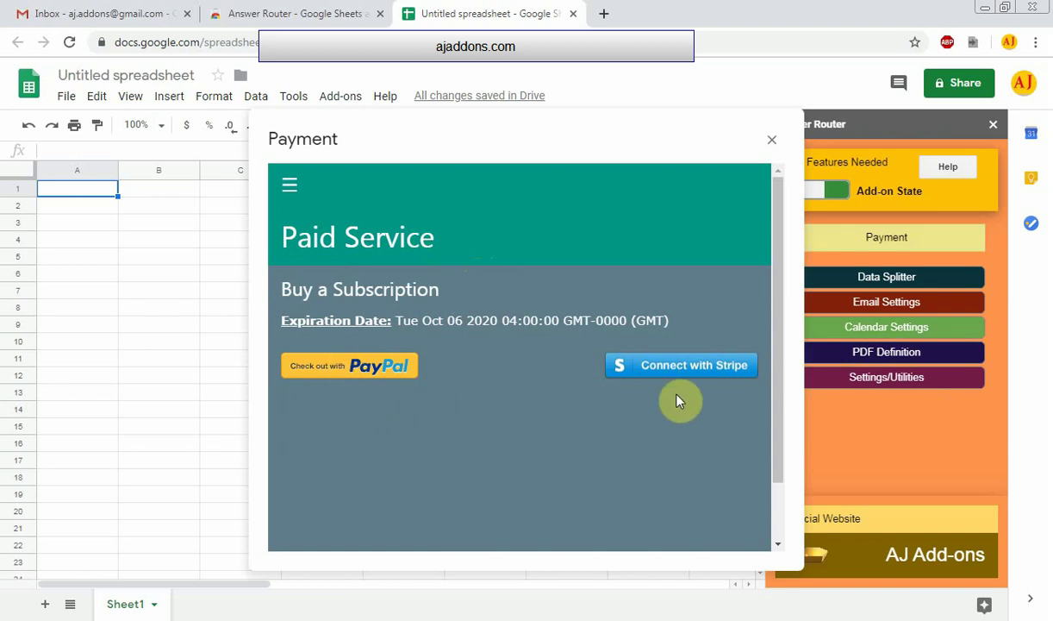
pyautogui.click(288, 184)
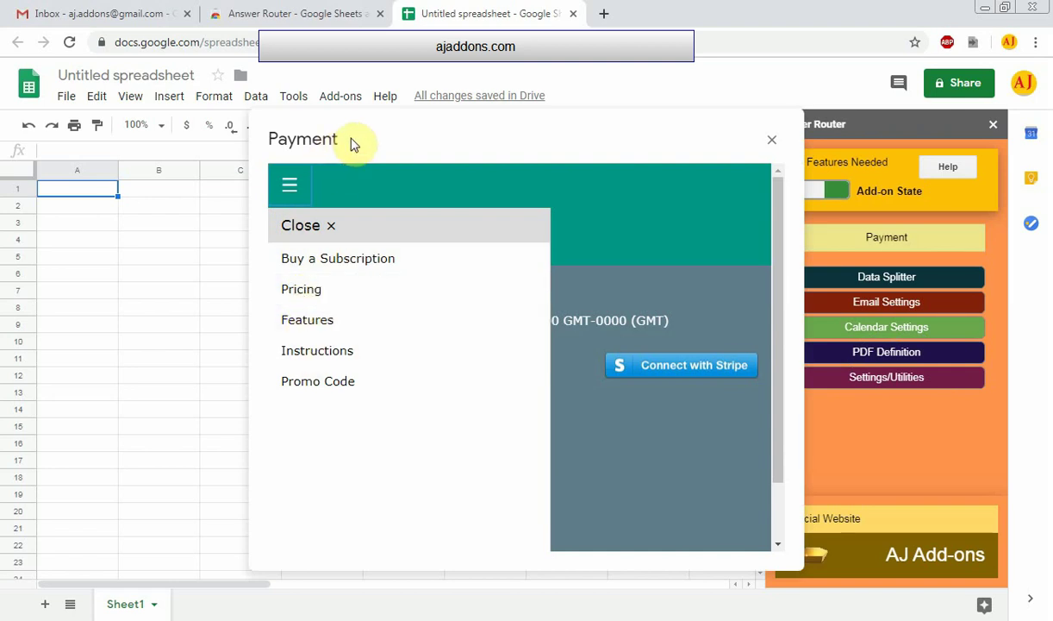
pyautogui.click(328, 227)
pyautogui.click(775, 142)
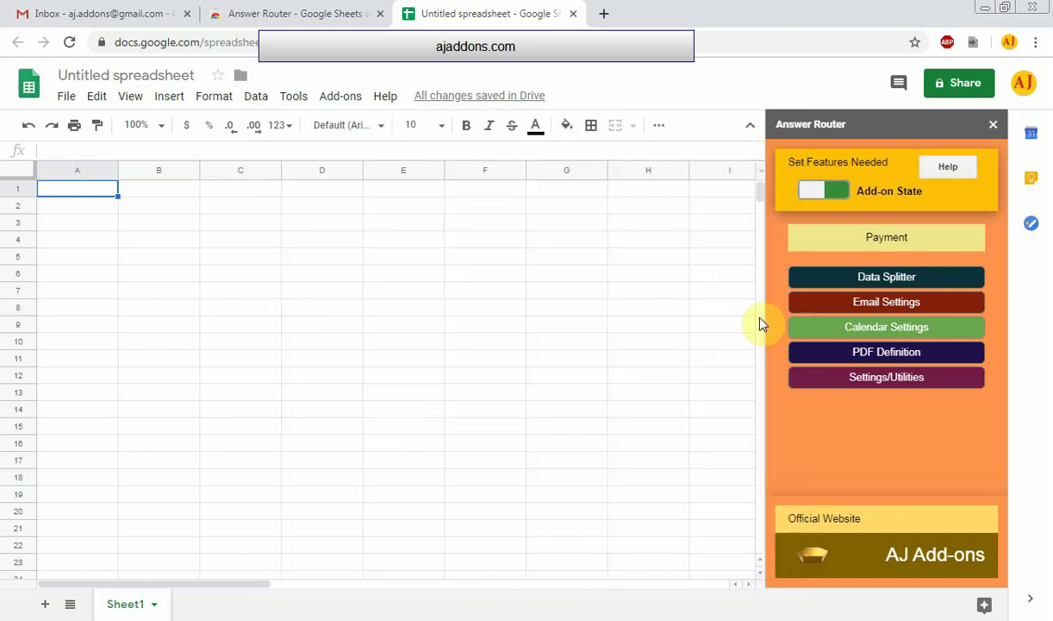
pyautogui.click(888, 279)
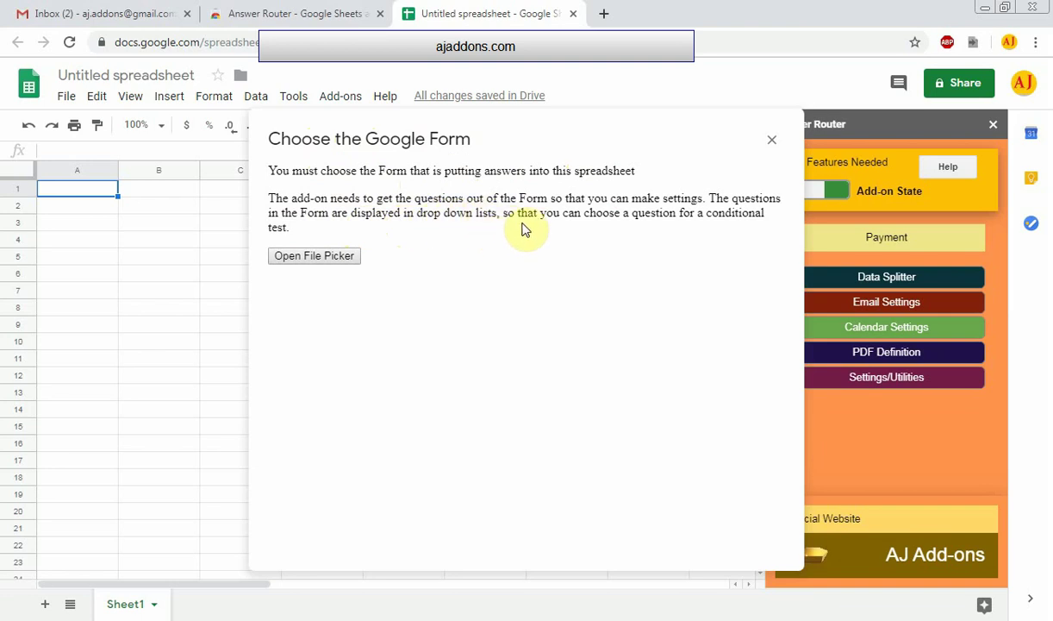
# Pick the Time Off System form from Drive as the source and save its form ID
pyautogui.click(320, 258)
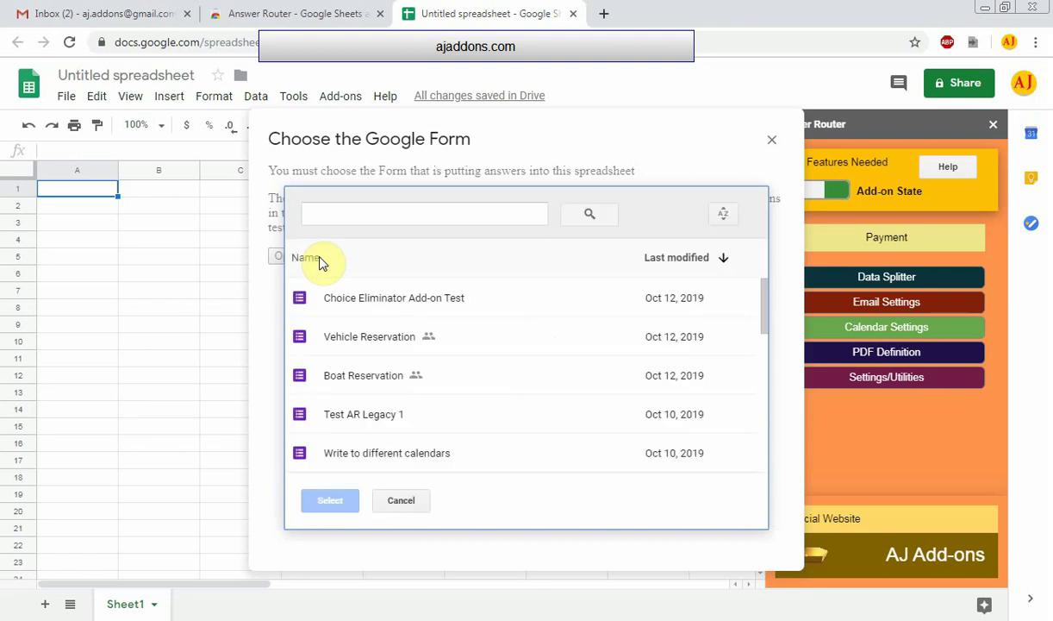
pyautogui.scroll(-2, 356, 335)
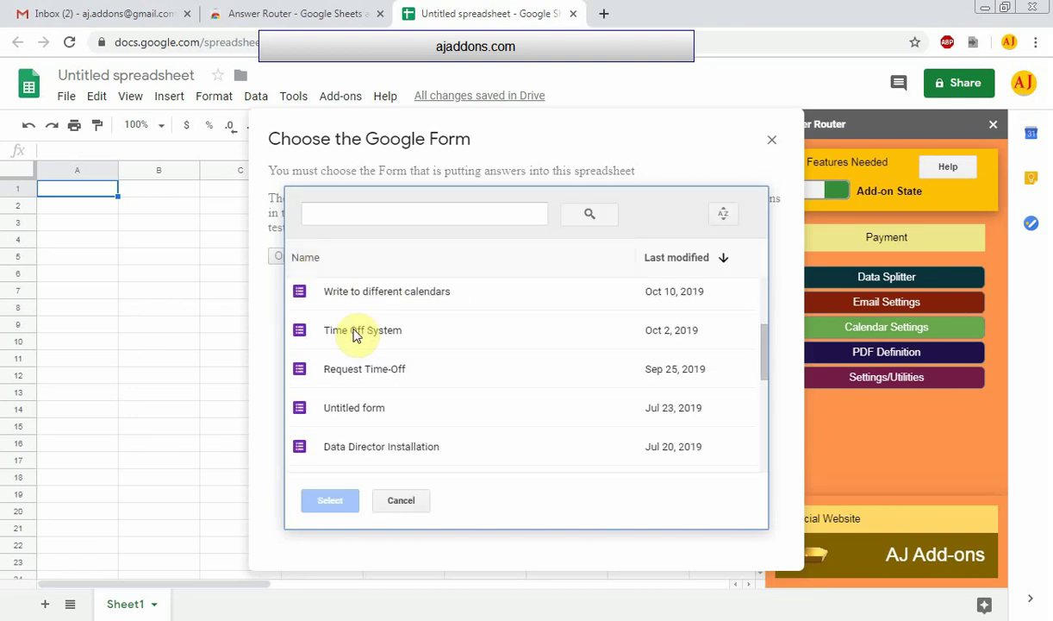
pyautogui.click(356, 334)
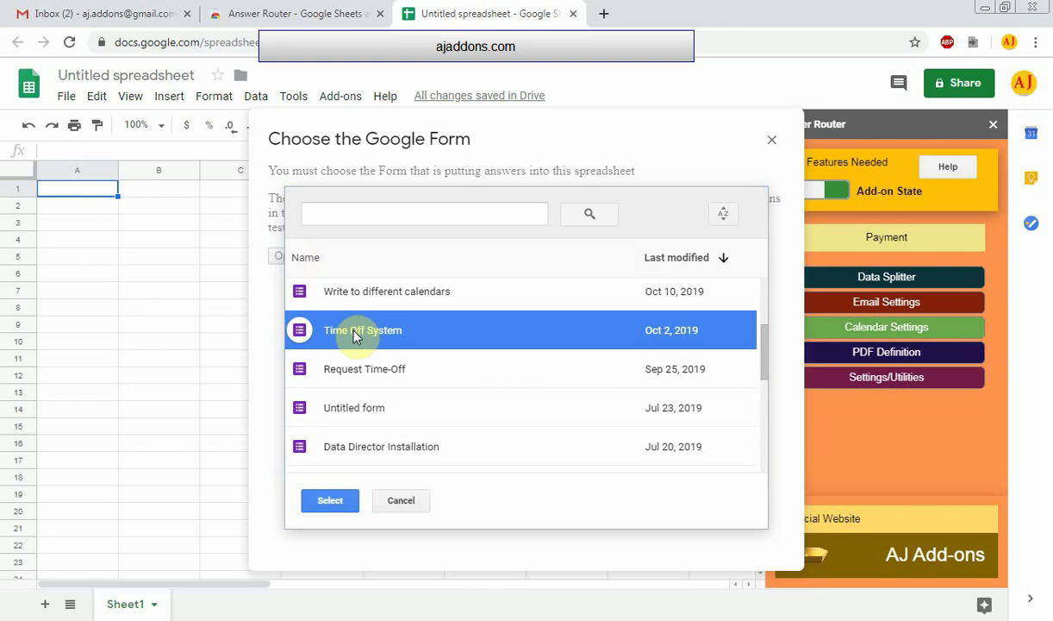
pyautogui.click(334, 503)
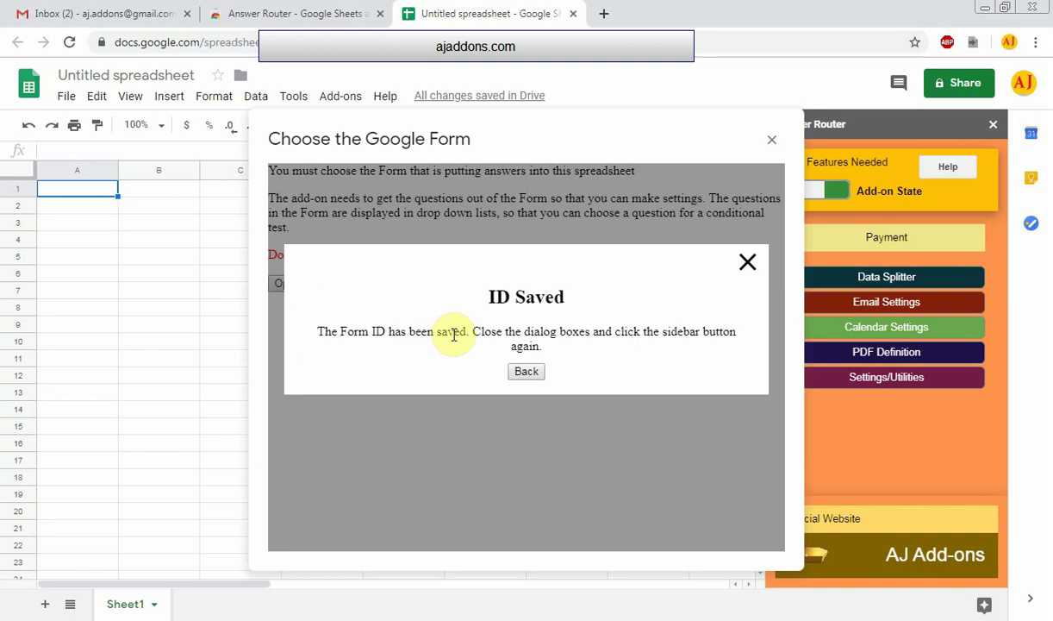
pyautogui.click(527, 371)
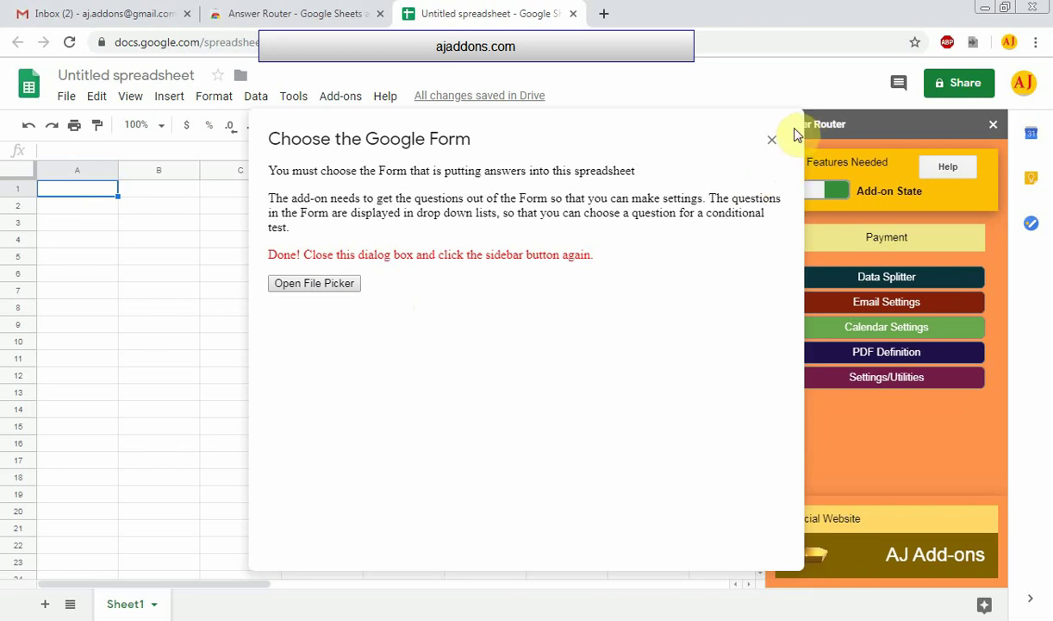
pyautogui.click(772, 145)
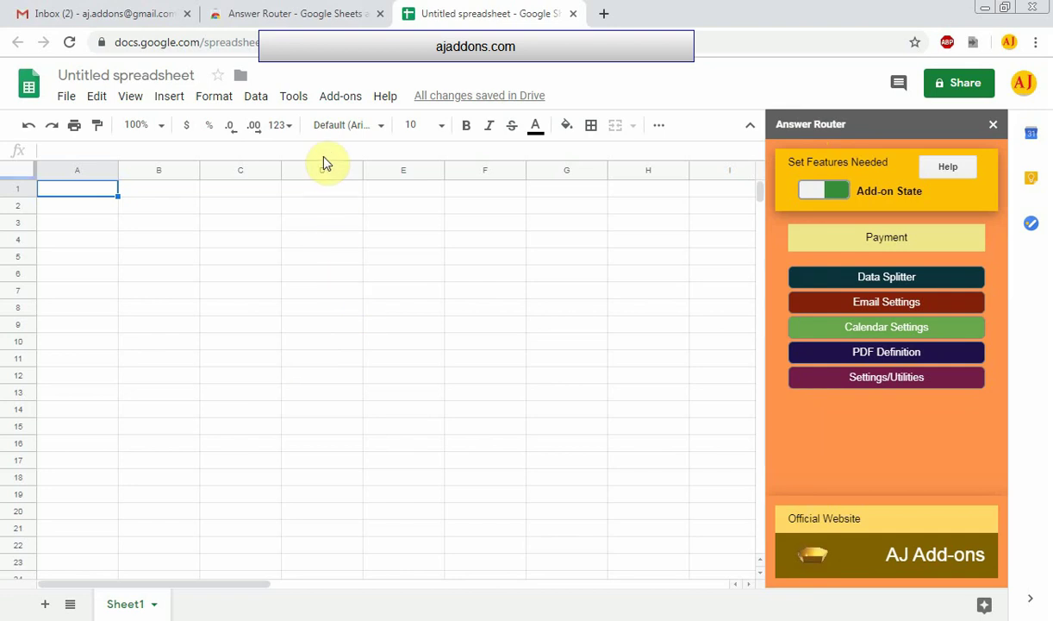
# Create a new form linked to the spreadsheet, then show its Form Responses 1 sheet
pyautogui.click(292, 98)
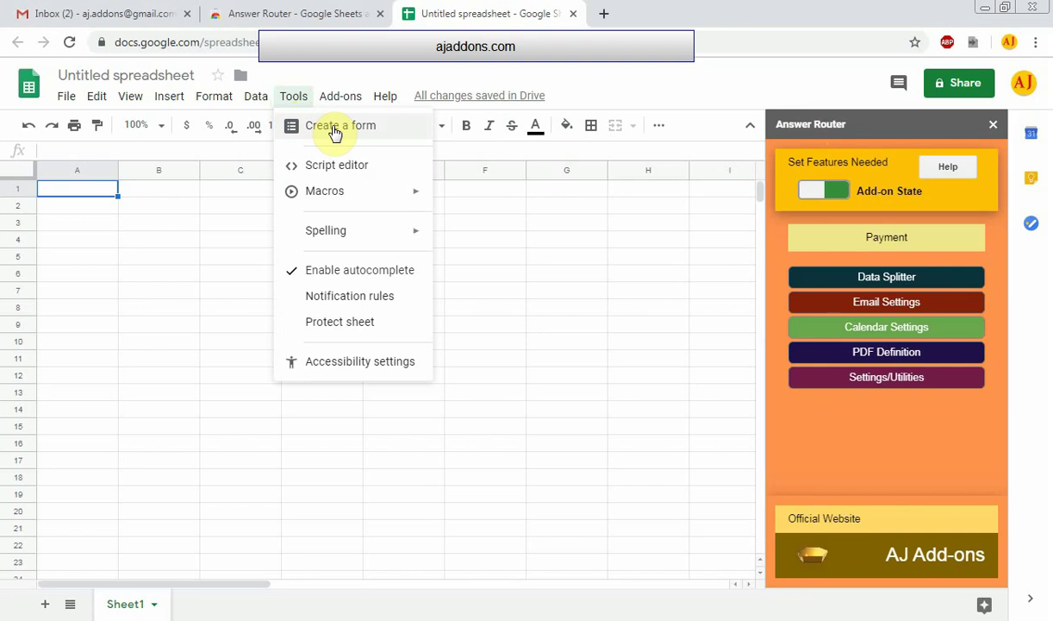
pyautogui.click(334, 127)
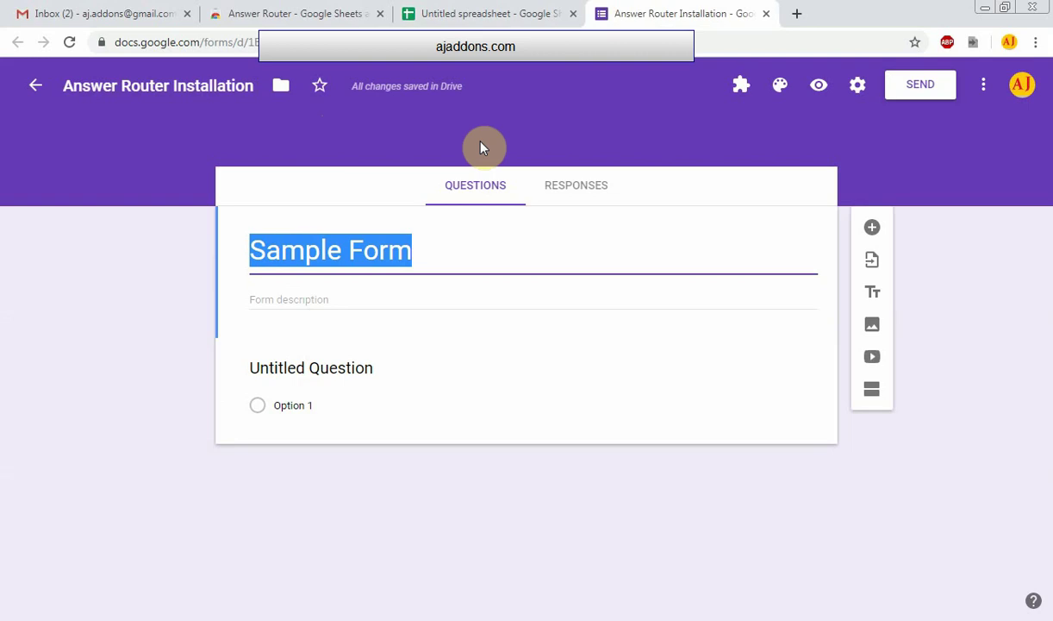
pyautogui.click(488, 15)
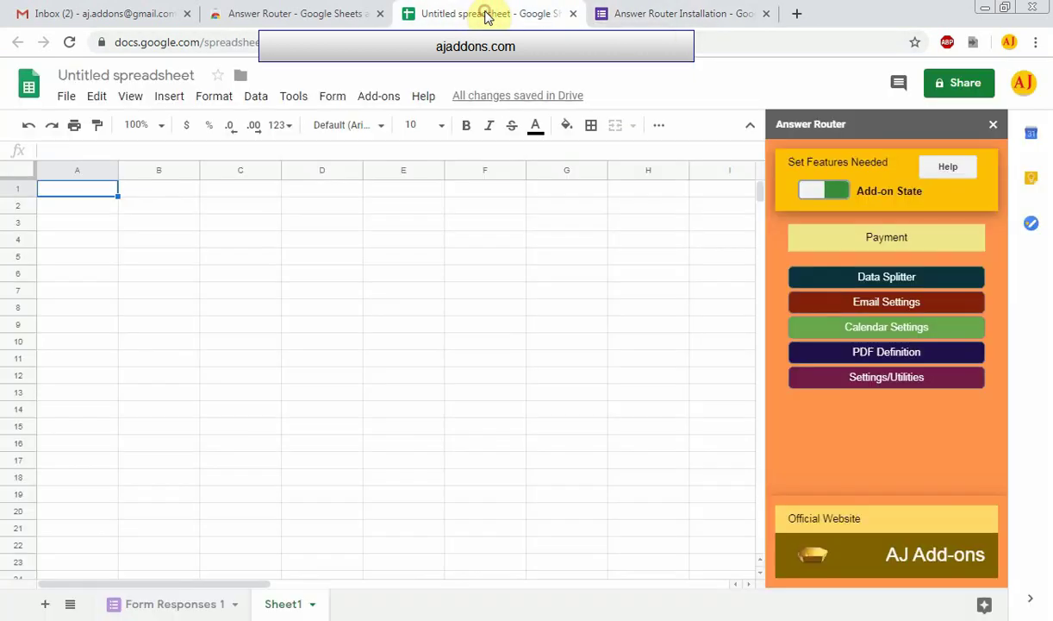
pyautogui.click(334, 99)
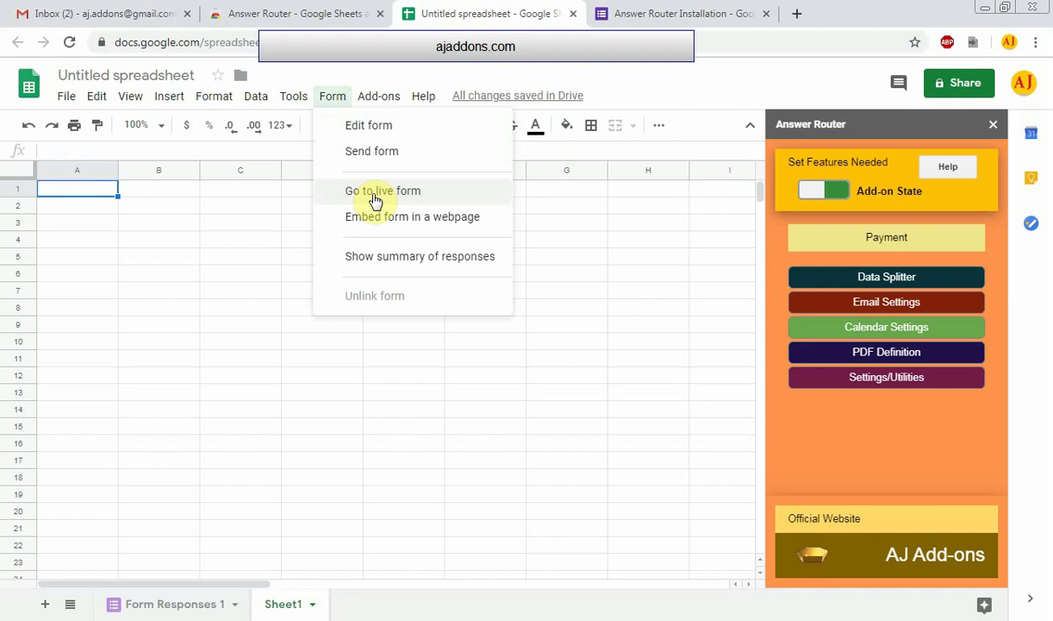
pyautogui.click(336, 100)
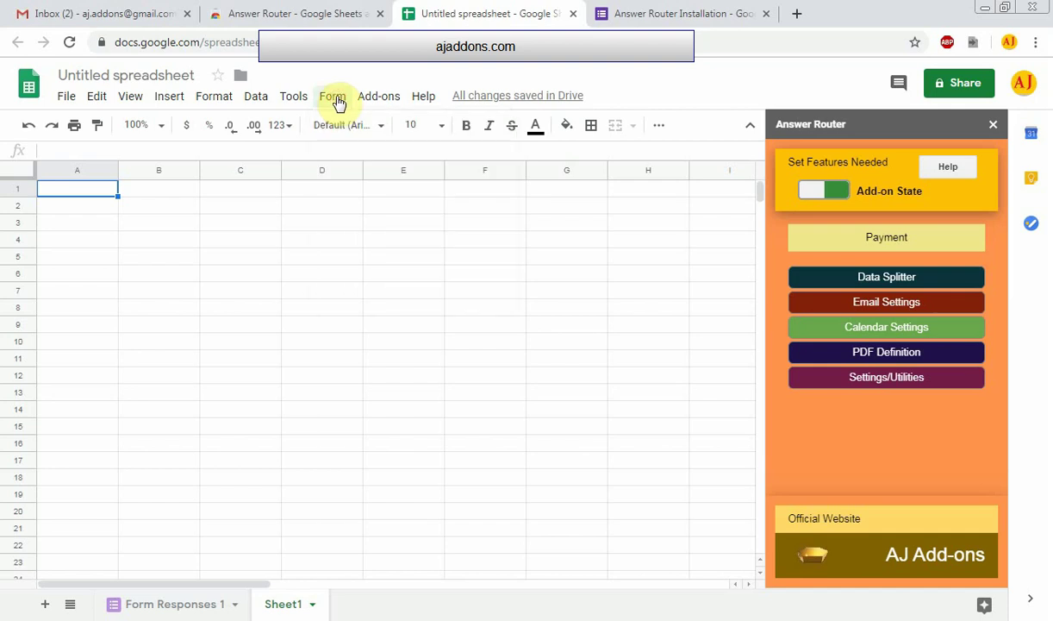
pyautogui.click(336, 98)
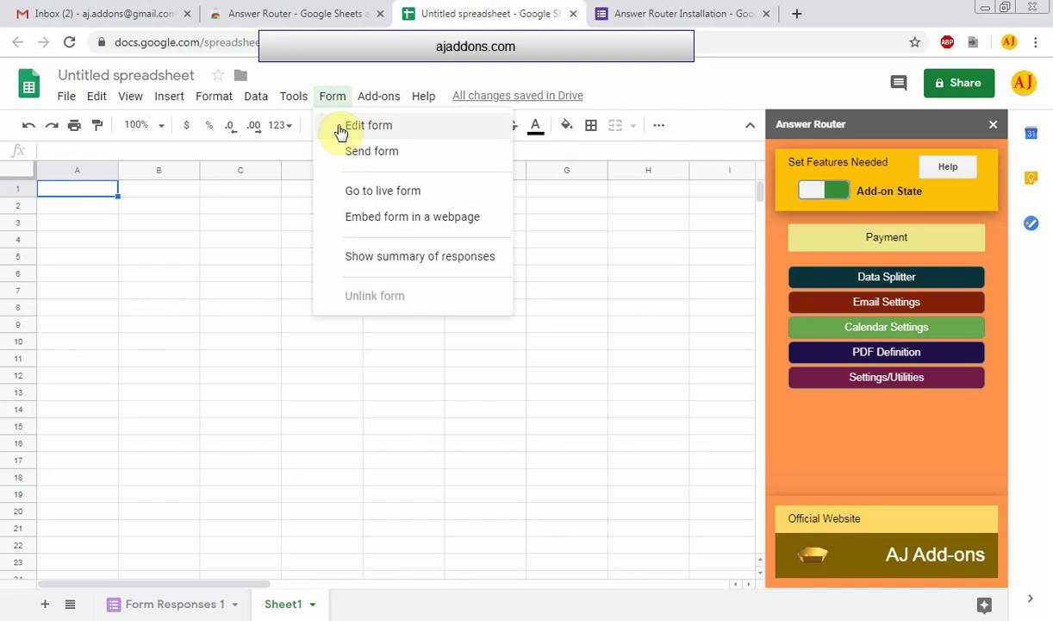
pyautogui.click(335, 100)
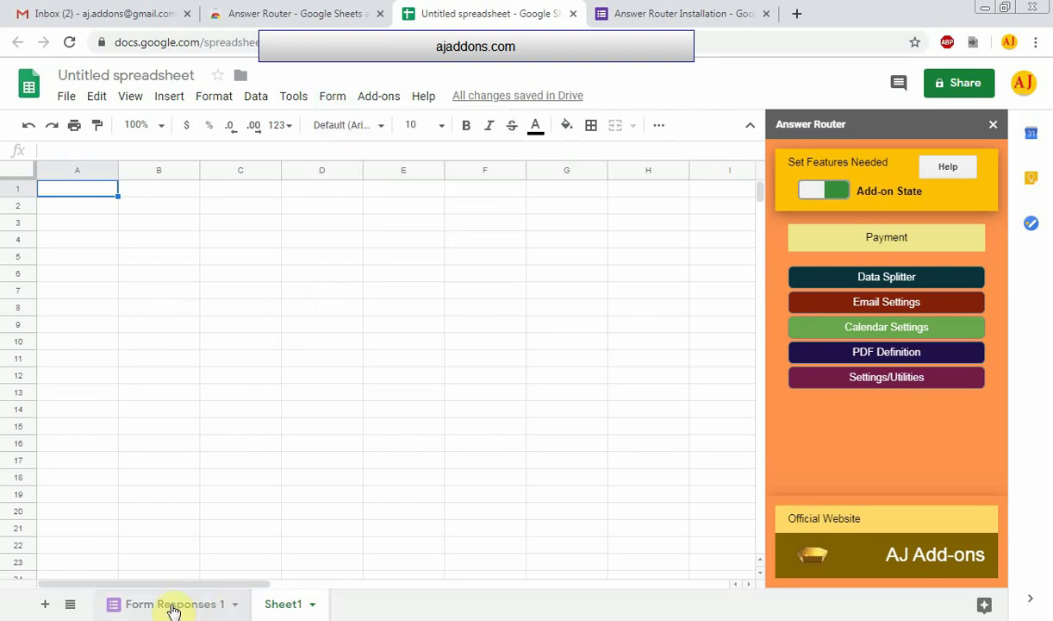
pyautogui.click(172, 606)
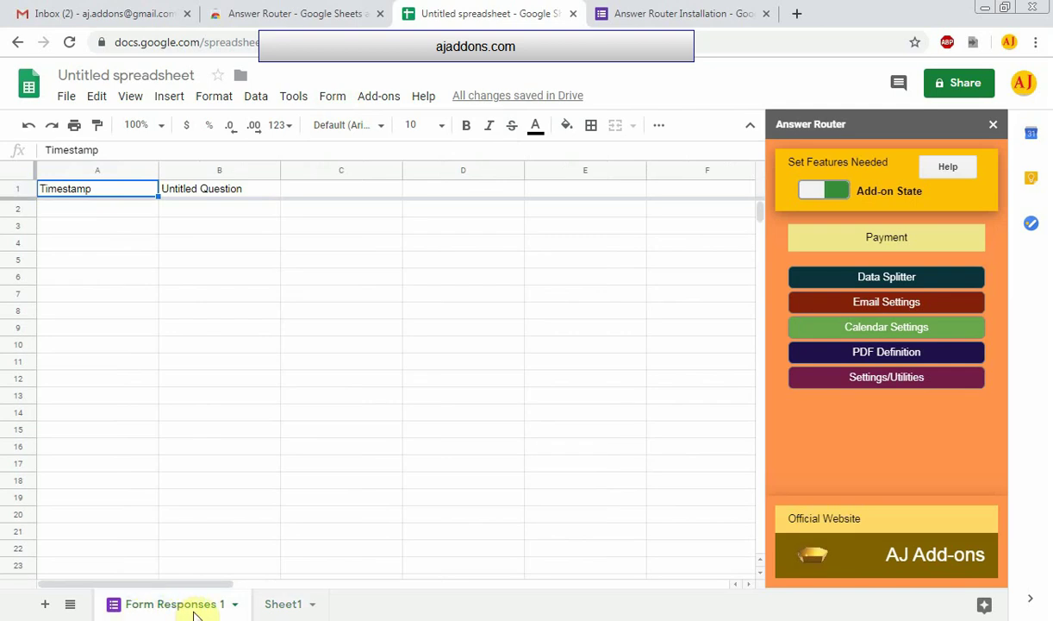
pyautogui.press('Down')
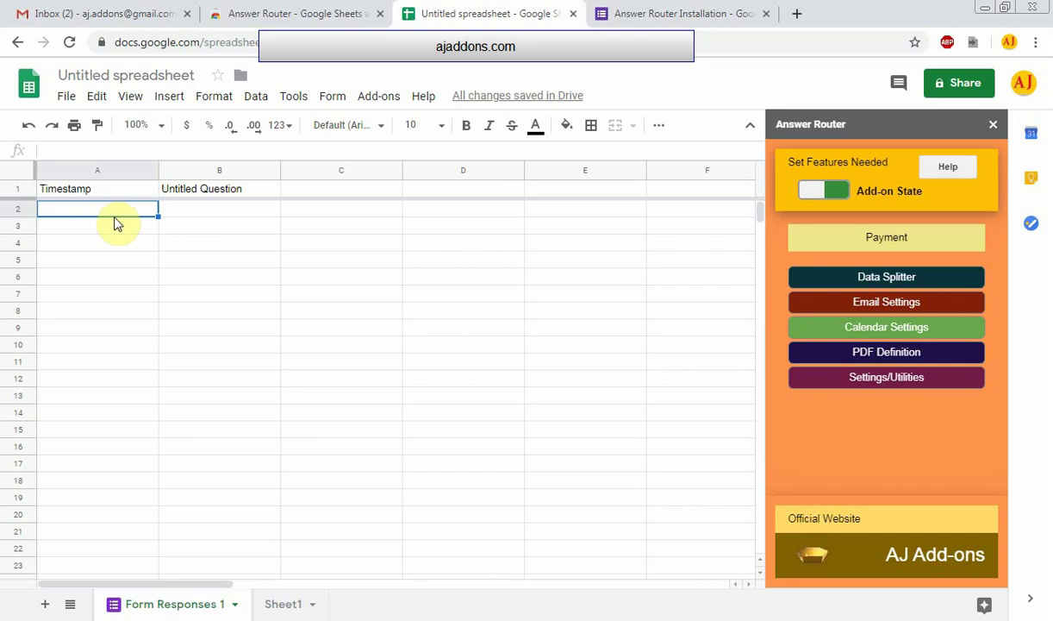
pyautogui.click(660, 15)
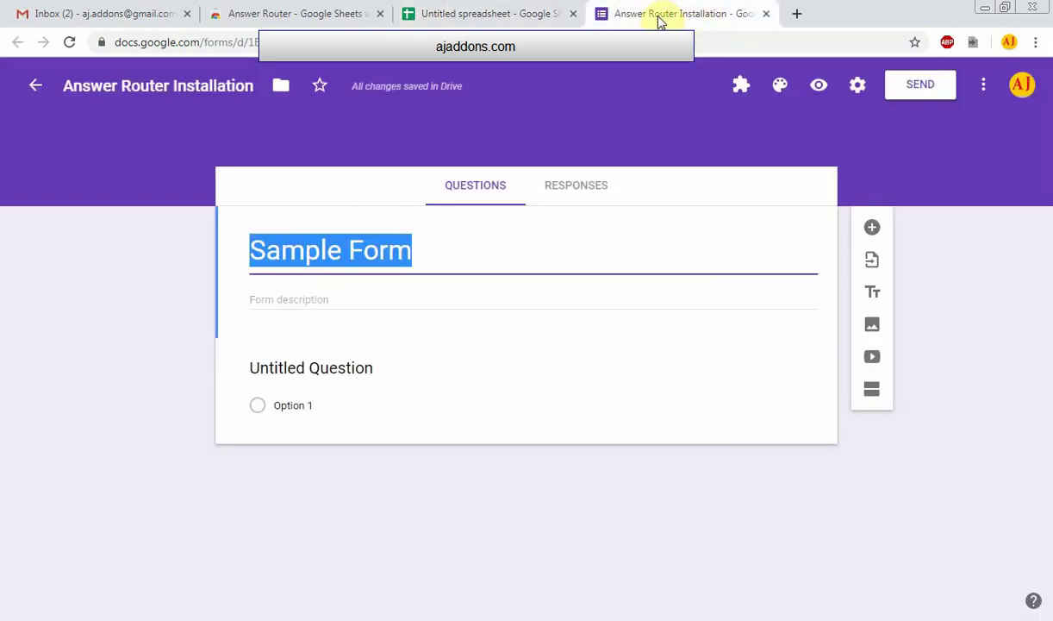
pyautogui.click(513, 16)
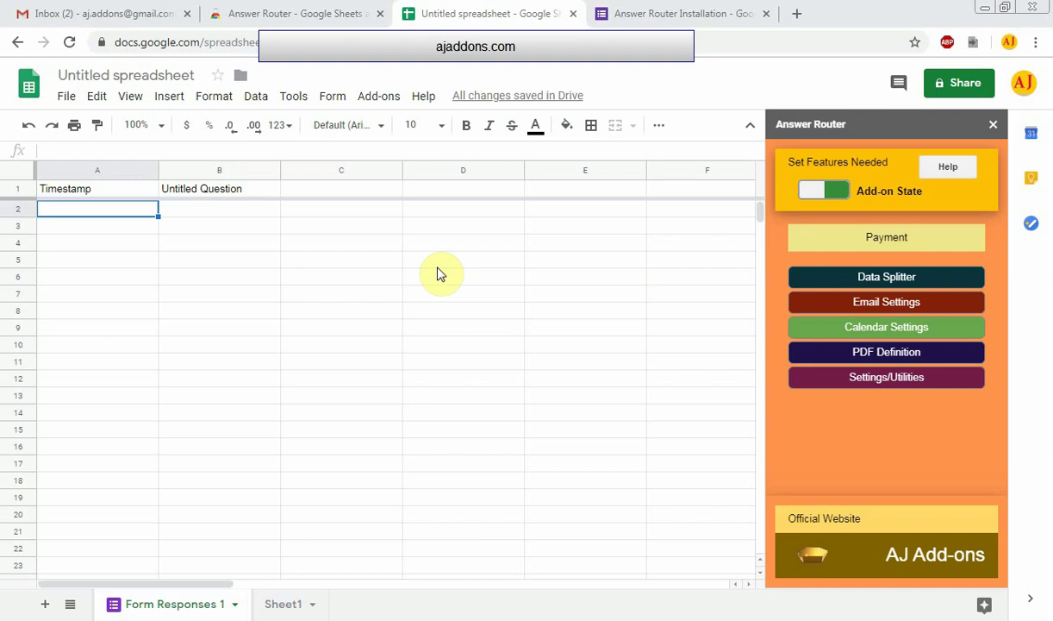
pyautogui.click(101, 16)
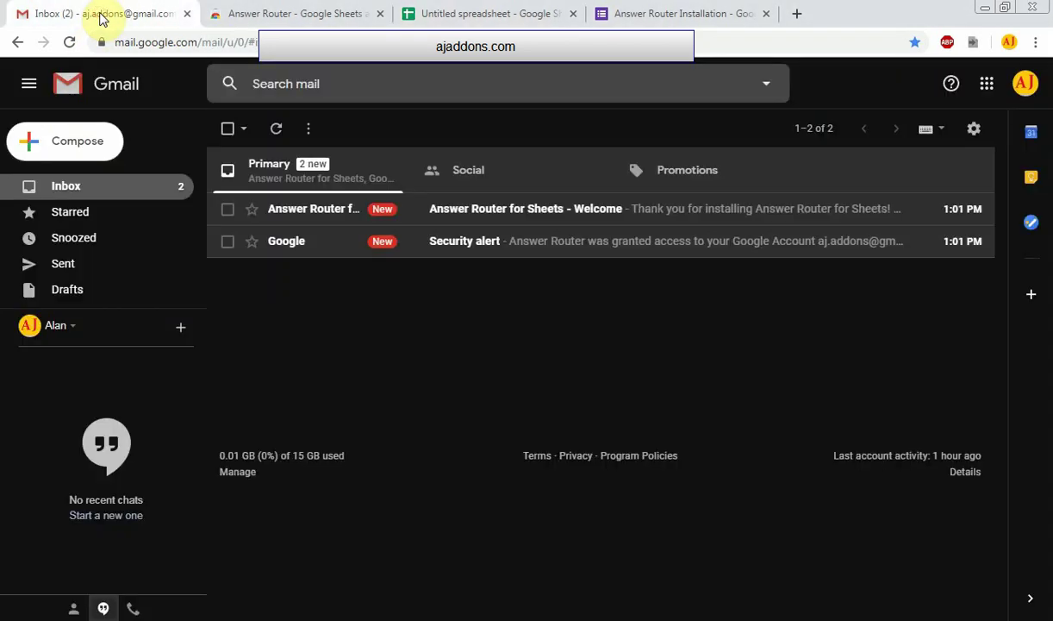
pyautogui.click(575, 250)
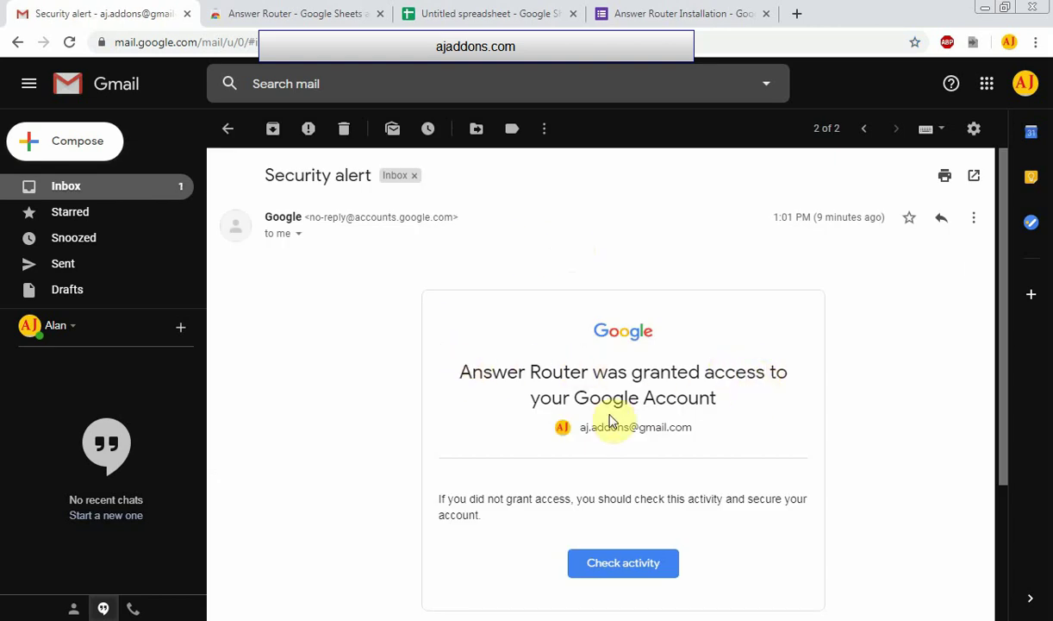
pyautogui.scroll(-2, 606, 500)
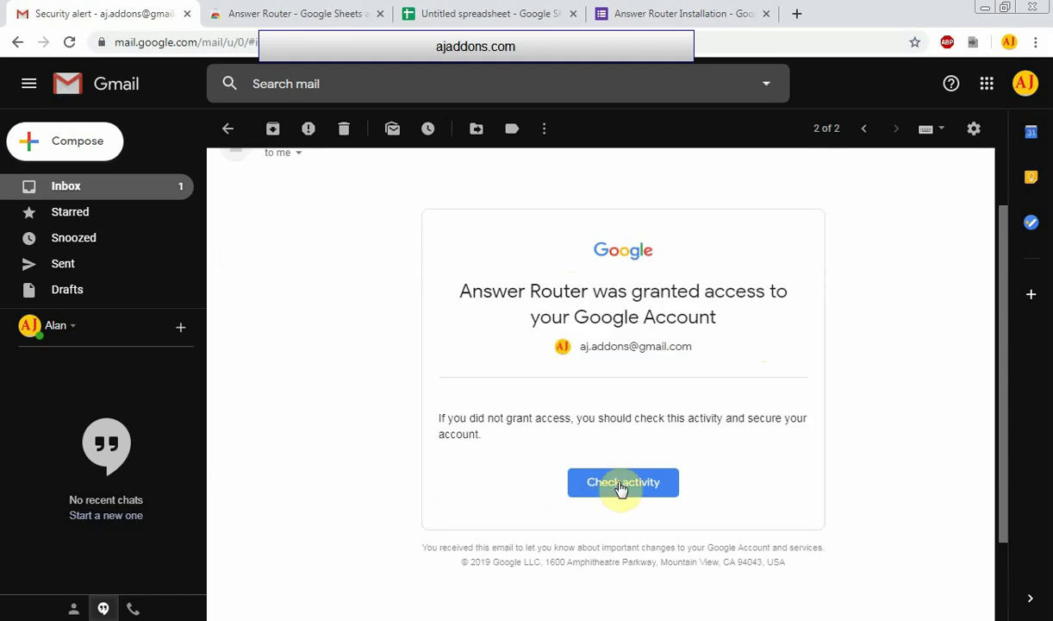
pyautogui.scroll(2, 358, 329)
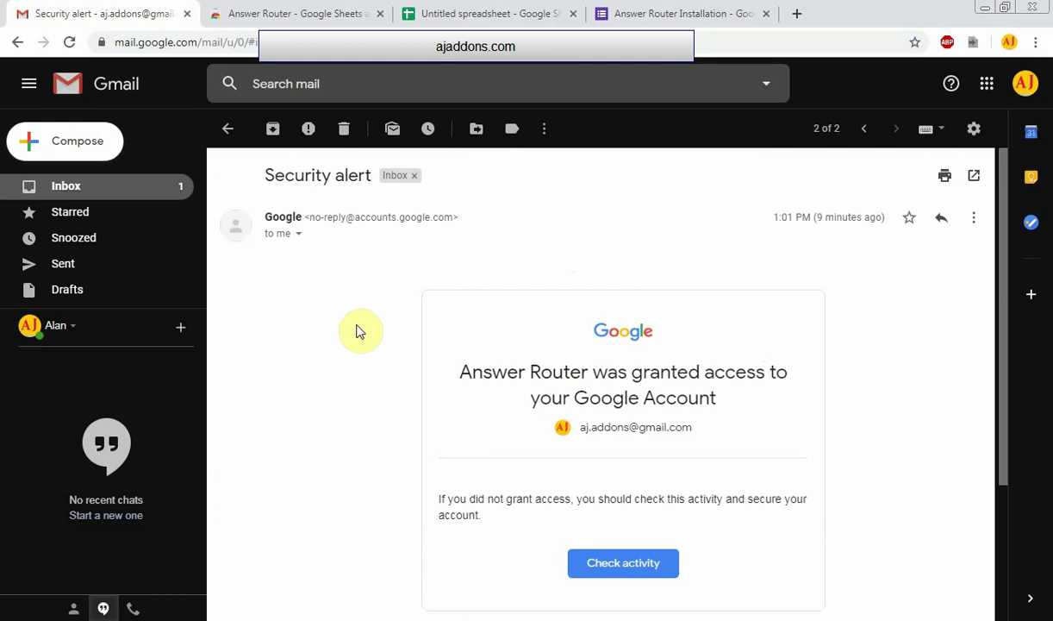
pyautogui.press('u')
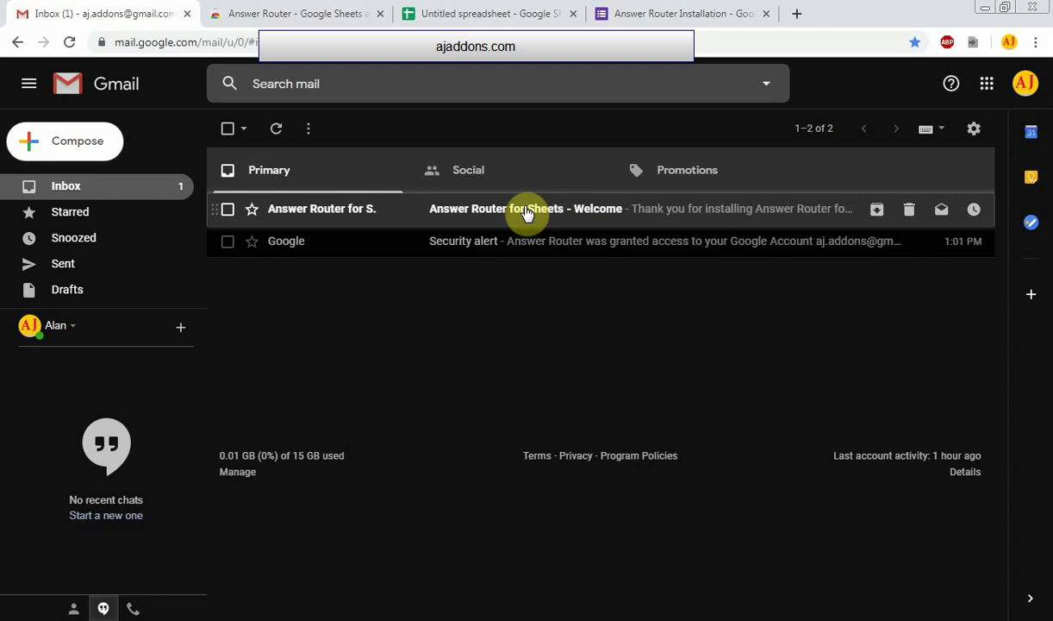
# Read the Answer Router for Sheets - Welcome email to the end, then return to the Untitled spreadsheet
pyautogui.click(527, 213)
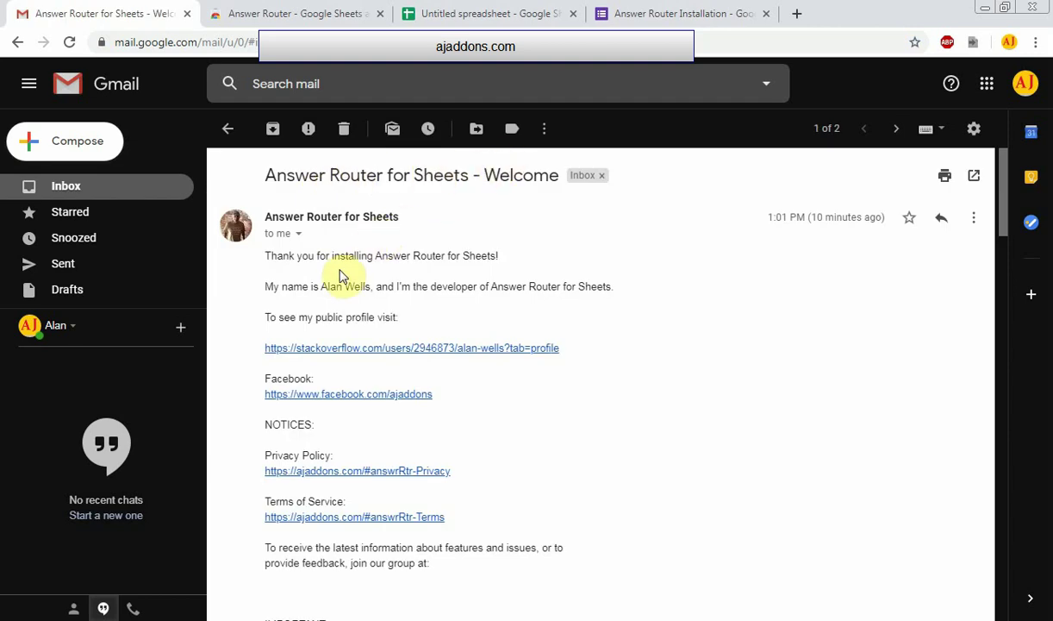
pyautogui.scroll(-1, 680, 283)
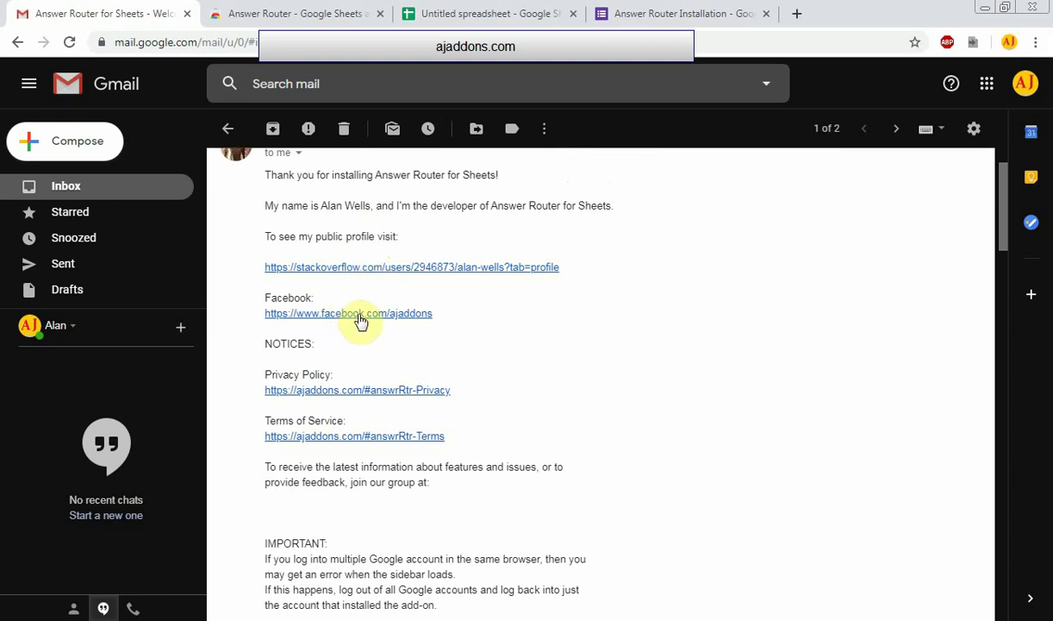
pyautogui.scroll(-1, 633, 323)
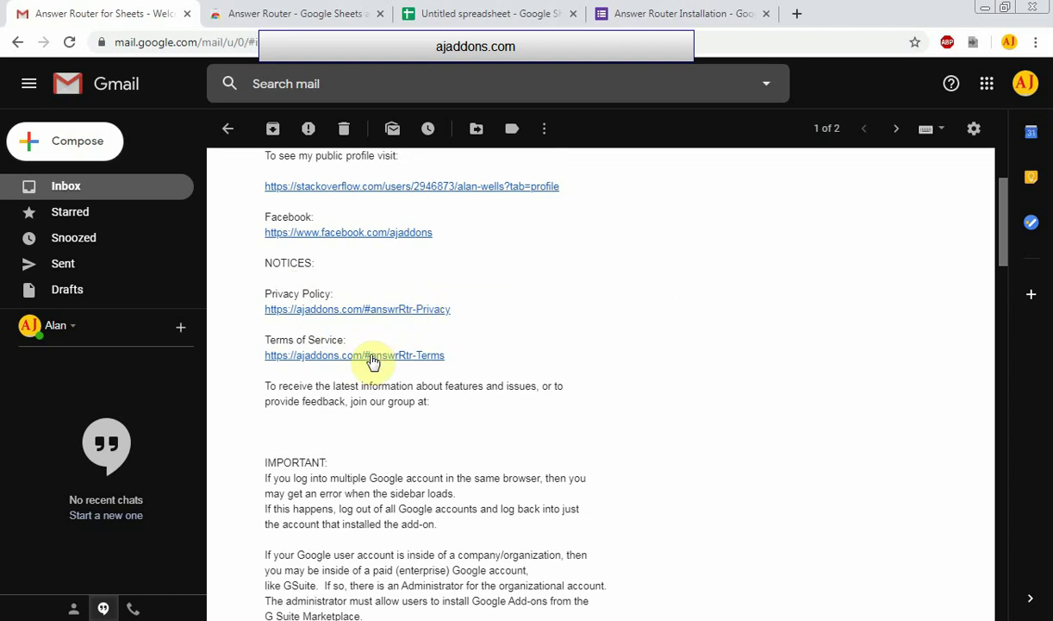
pyautogui.scroll(-3, 757, 306)
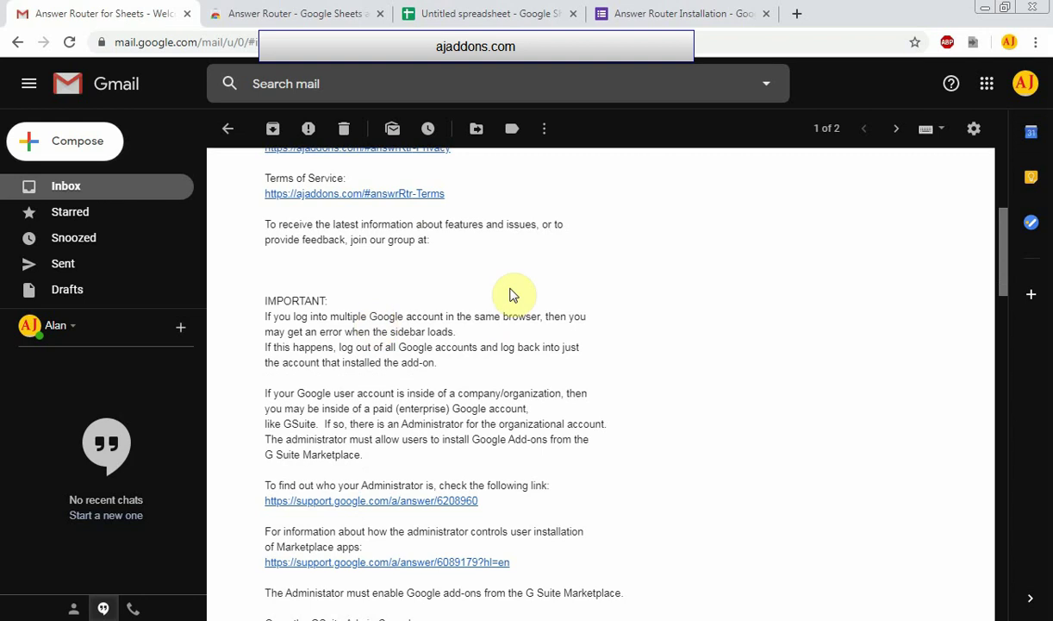
pyautogui.scroll(-2, 562, 285)
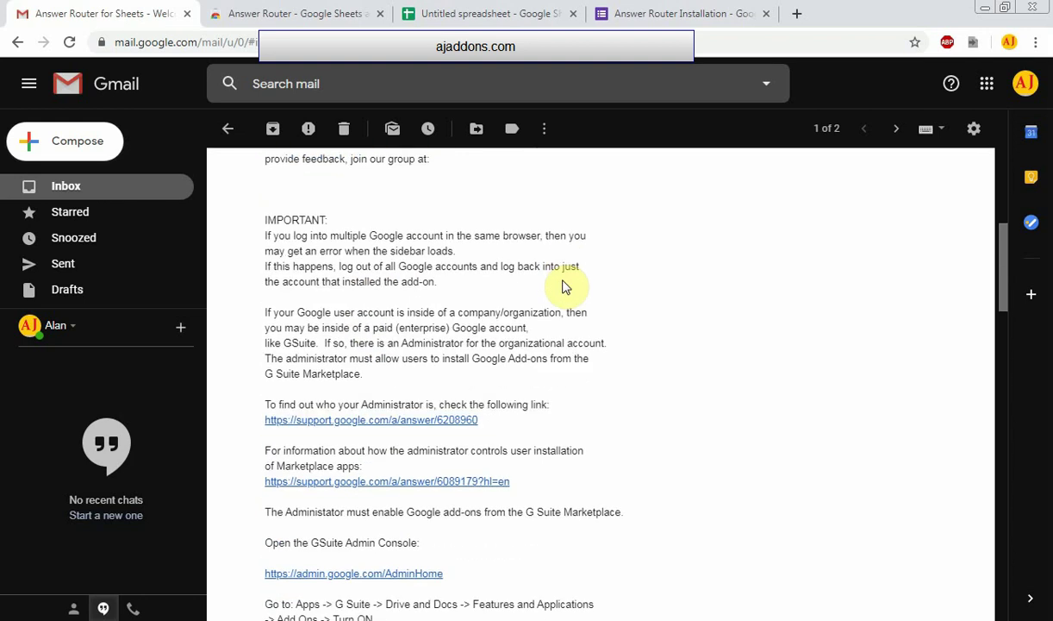
pyautogui.scroll(-2, 565, 287)
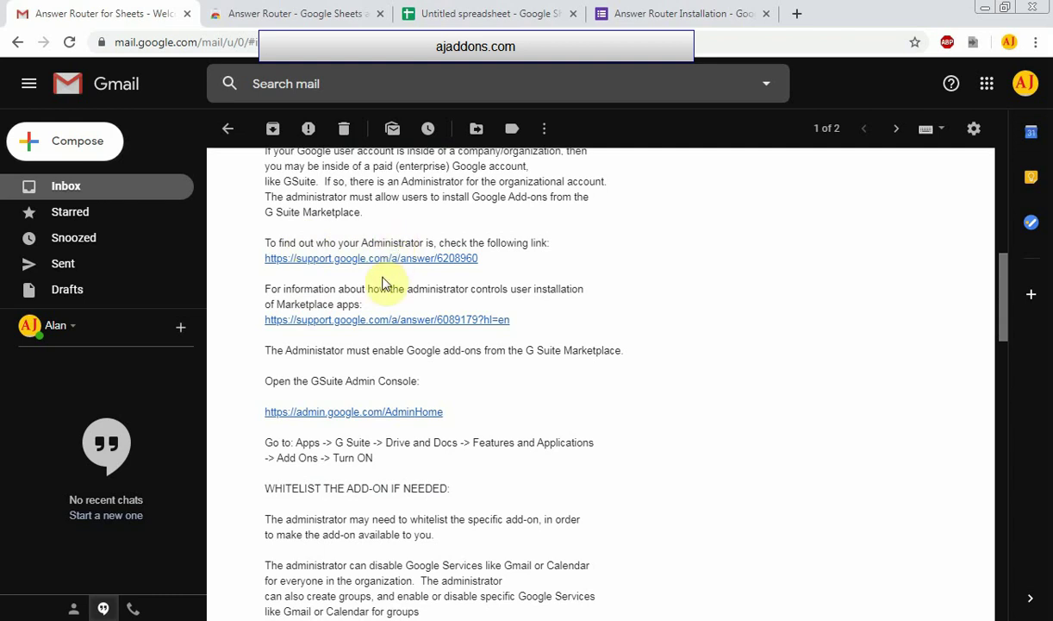
pyautogui.scroll(-3, 437, 275)
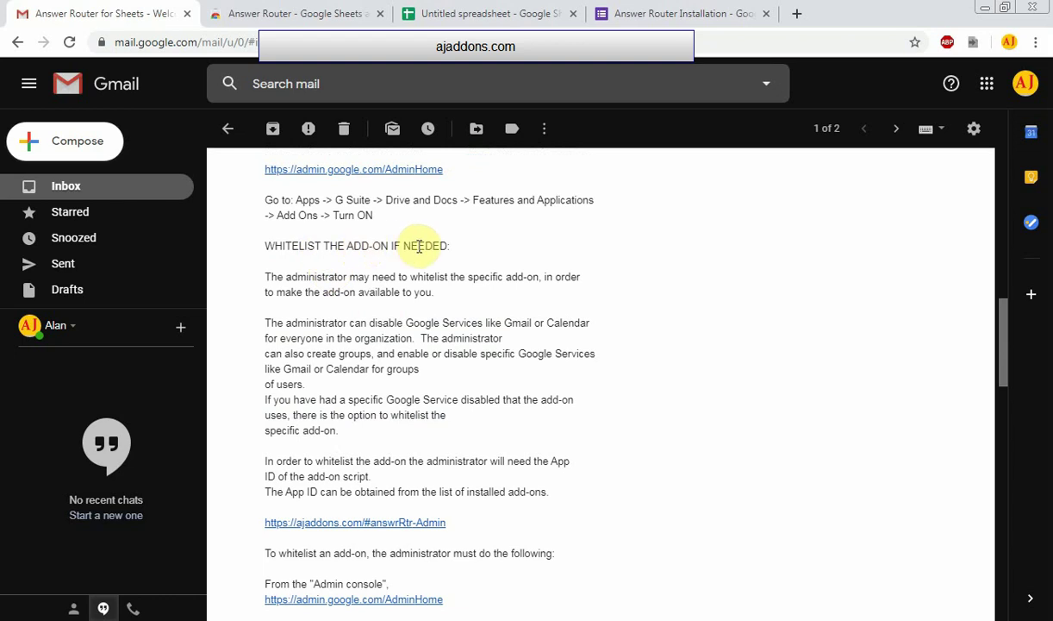
pyautogui.scroll(-1, 419, 248)
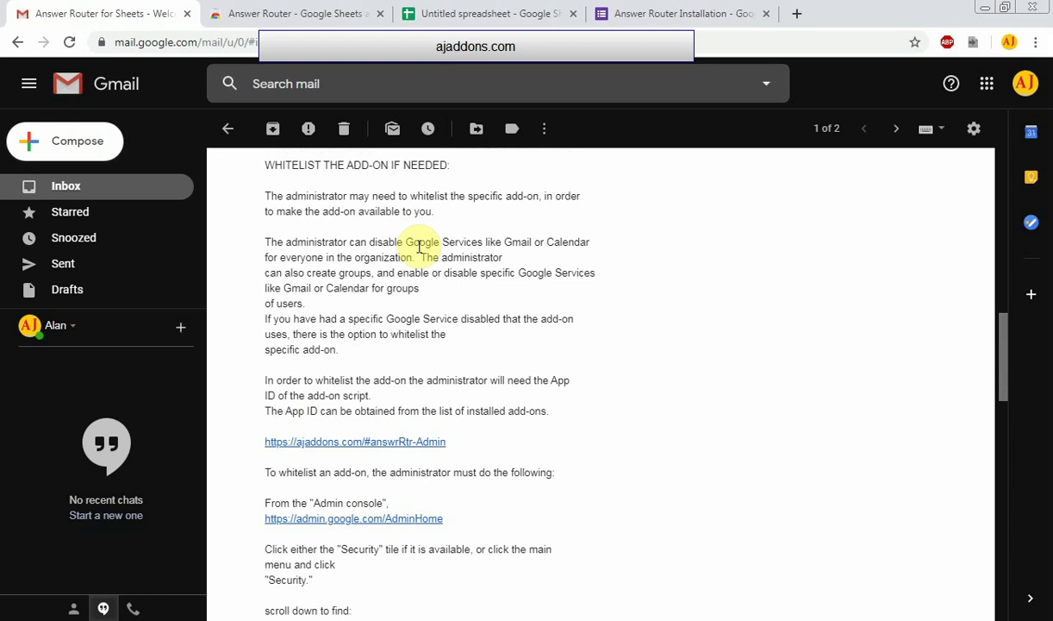
pyautogui.scroll(-14, 419, 247)
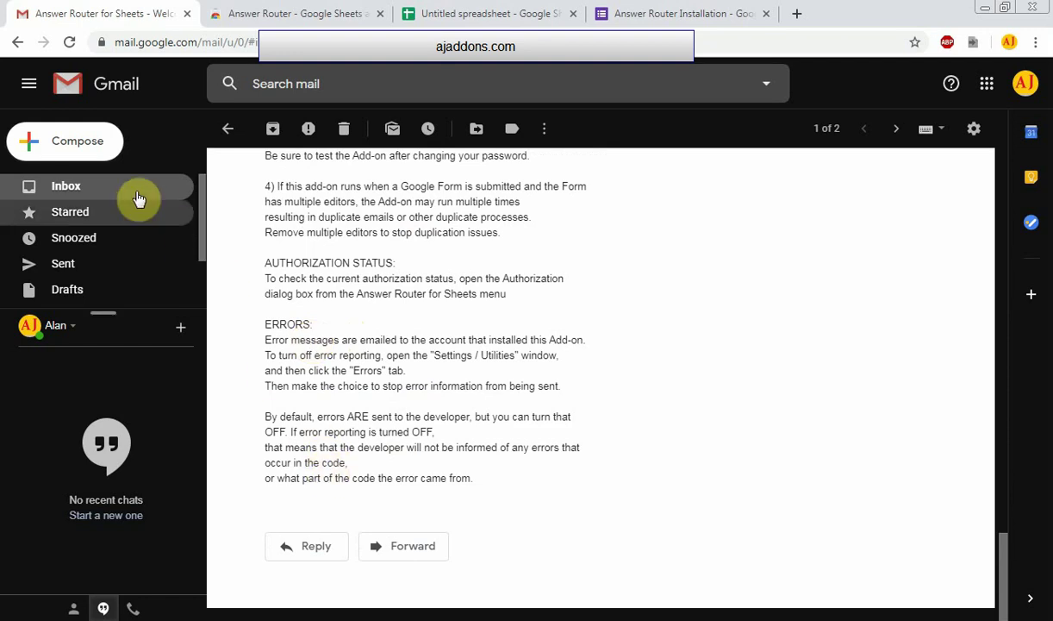
pyautogui.click(66, 187)
pyautogui.click(478, 14)
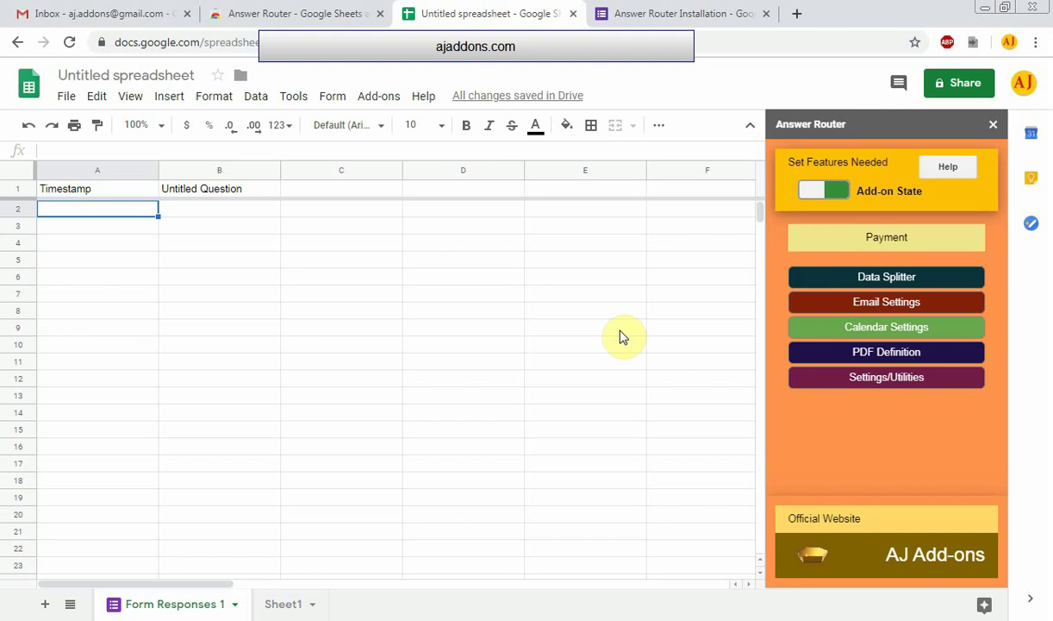
# Open Answer Router's Data Splitter window on the Basic 1 tab
pyautogui.click(876, 280)
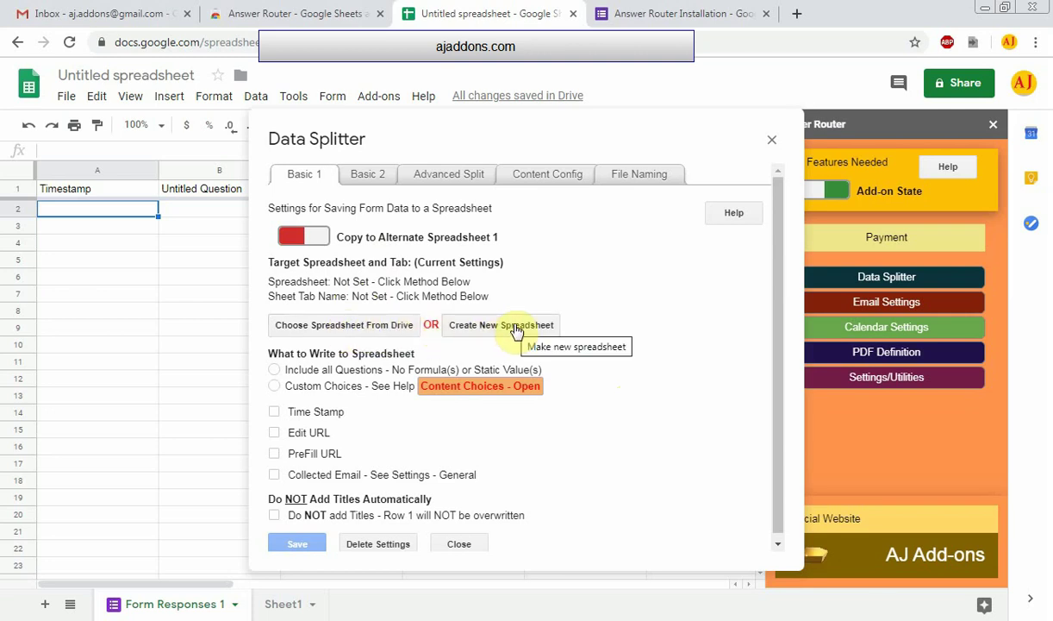
# Choose the 1:08 PM Untitled spreadsheet from Drive as the Data Splitter target and open it
pyautogui.click(347, 333)
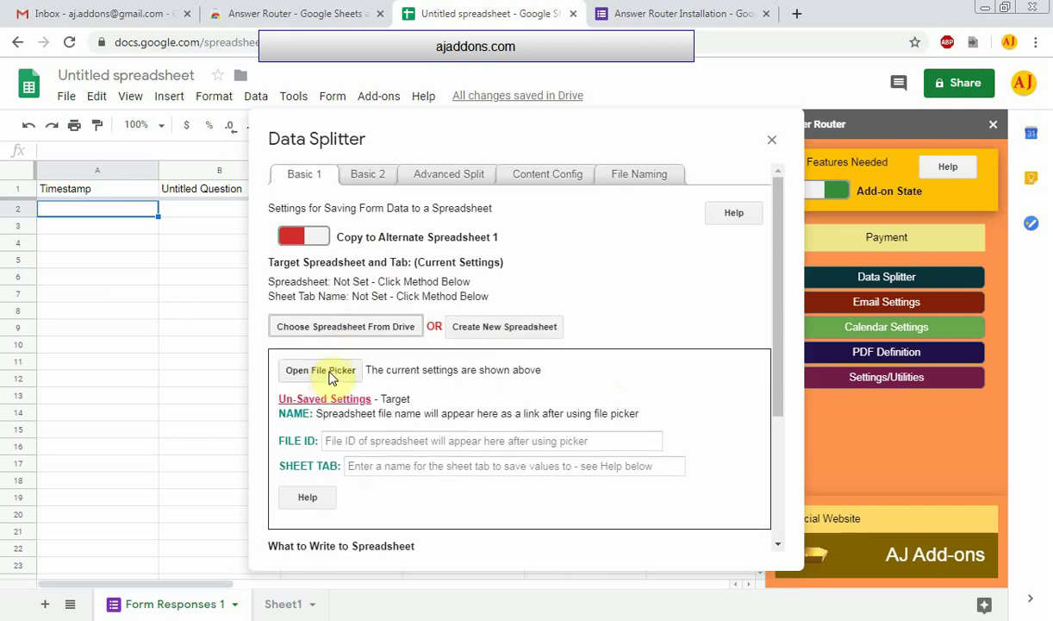
pyautogui.click(327, 371)
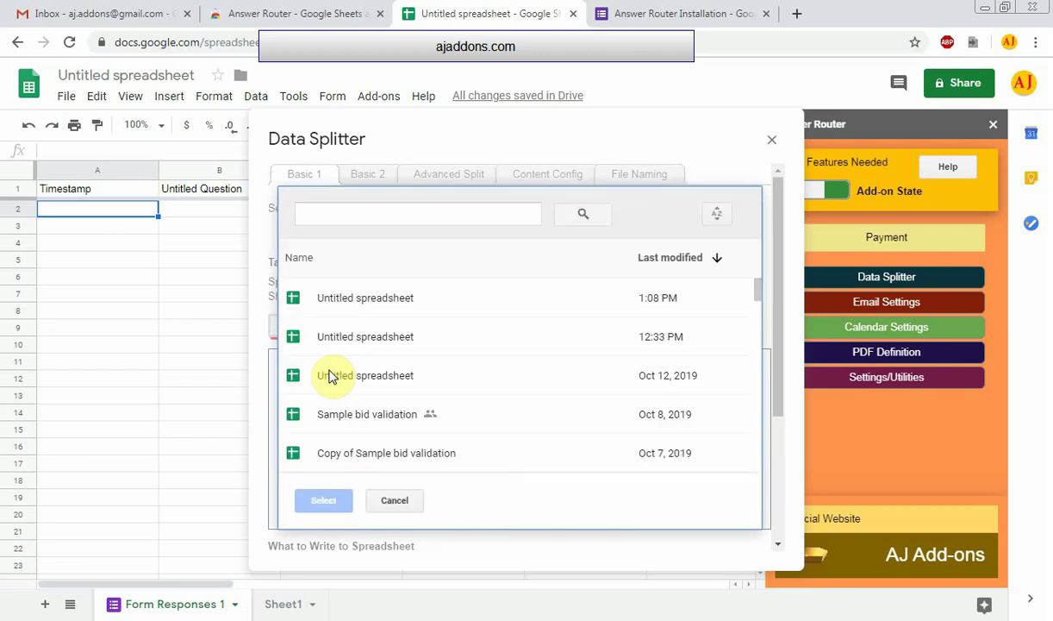
pyautogui.click(364, 304)
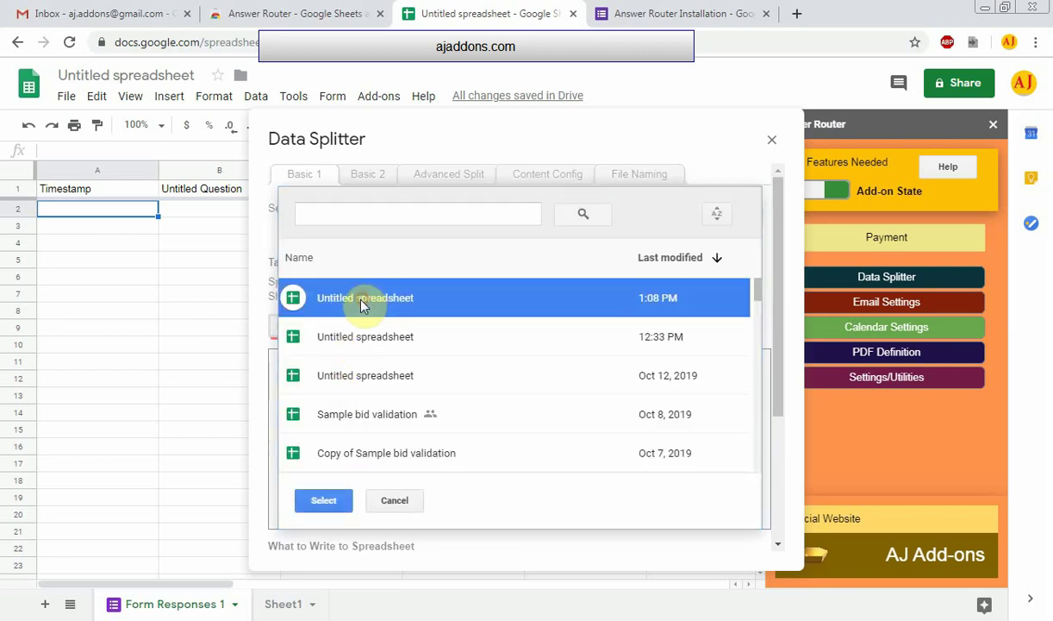
pyautogui.click(326, 501)
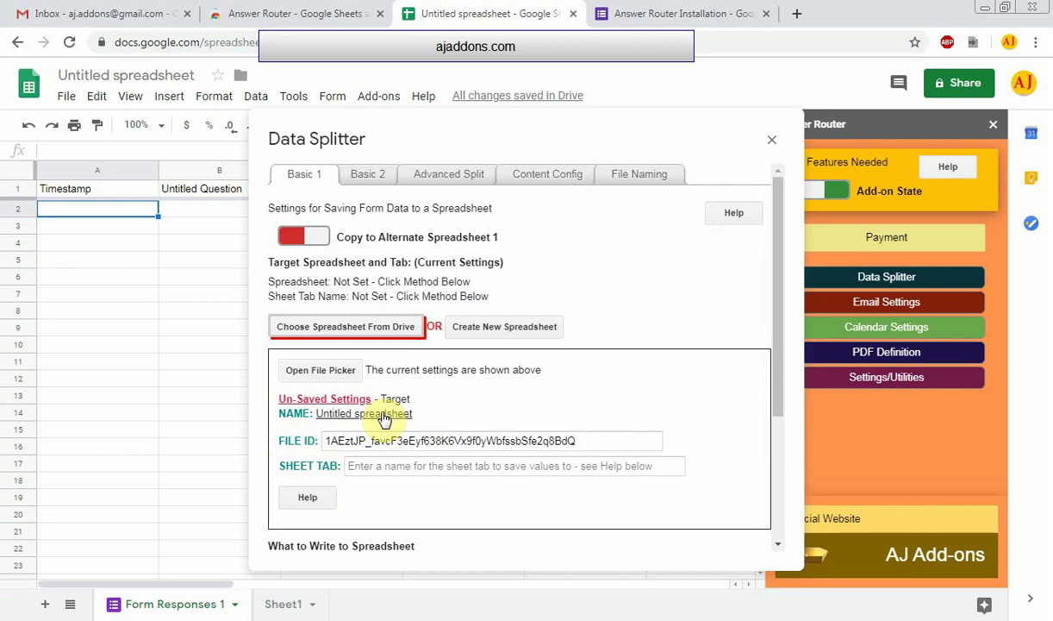
pyautogui.click(385, 418)
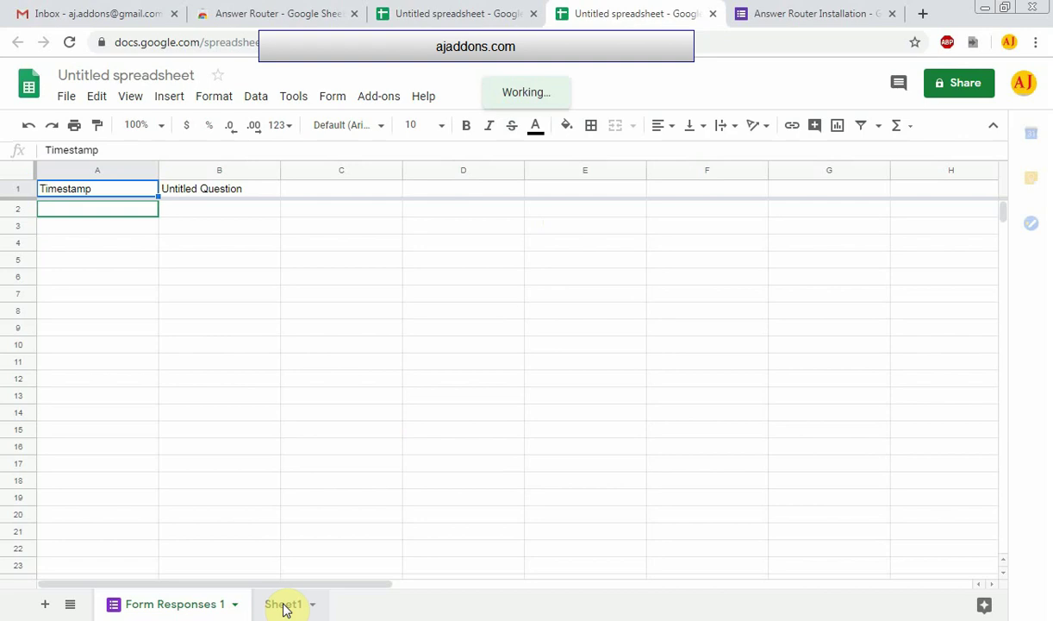
# Copy the target spreadsheet's Sheet1 tab name and go back to the Data Splitter tab
pyautogui.click(286, 606)
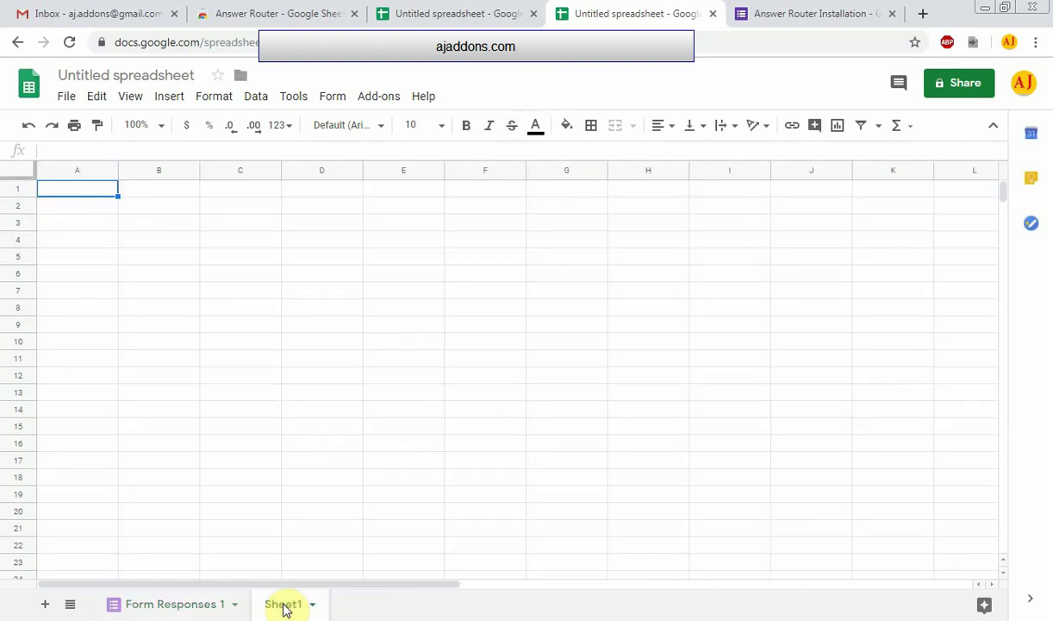
pyautogui.doubleClick(285, 606)
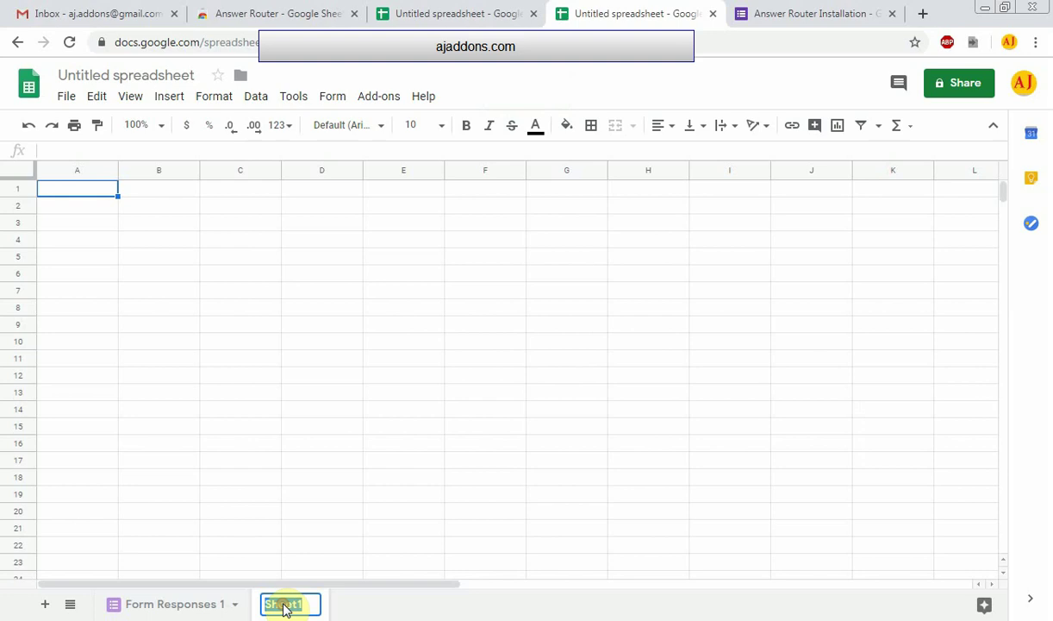
pyautogui.rightClick(286, 606)
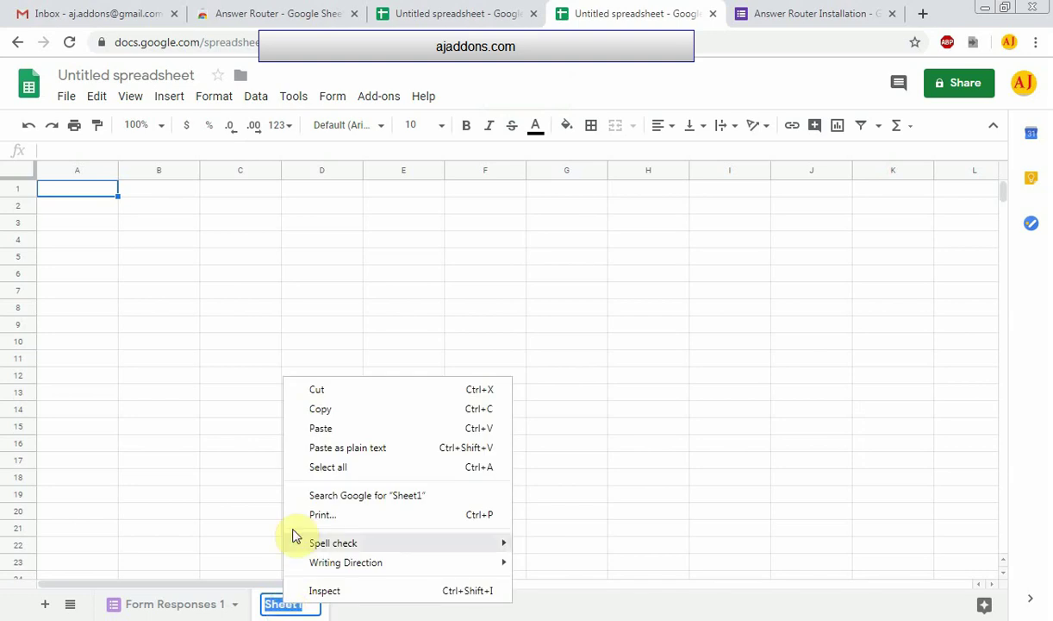
pyautogui.click(338, 416)
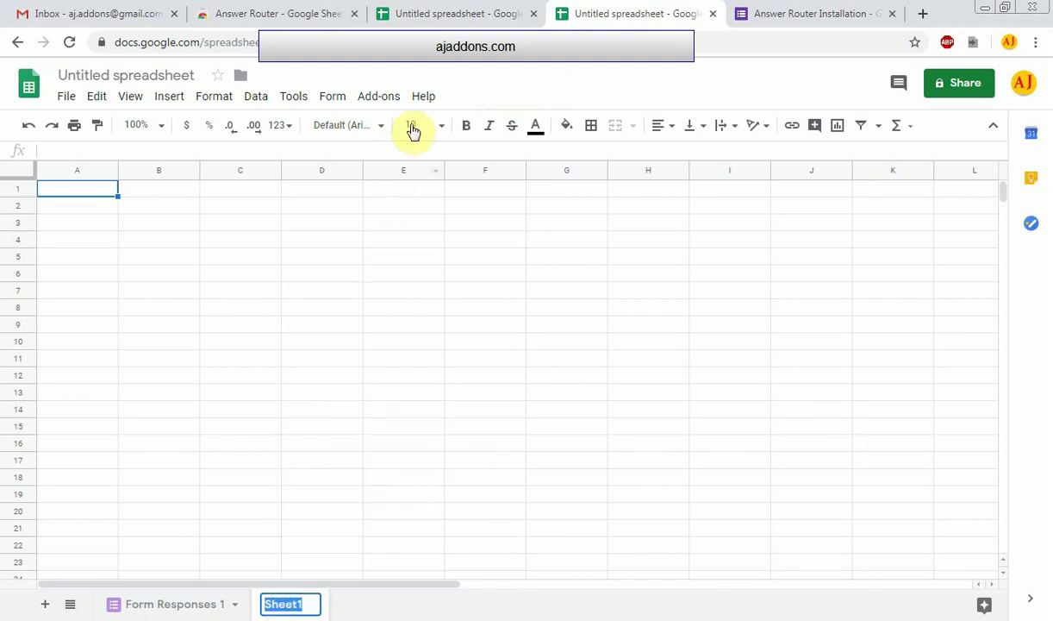
pyautogui.click(443, 16)
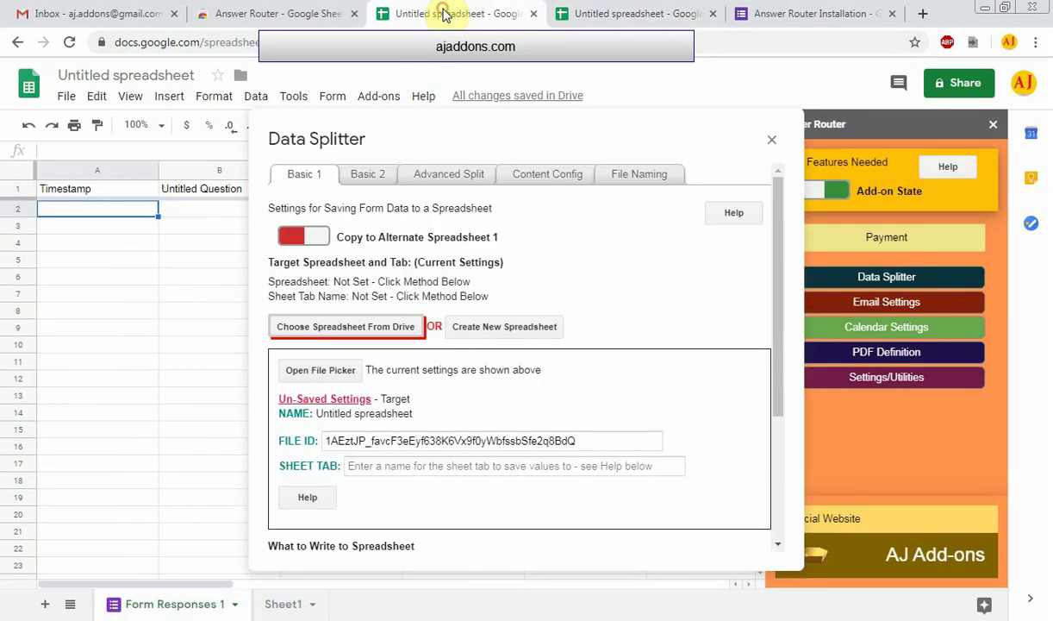
# Set SHEET TAB to Sheet1, enable Copy to Alternate Spreadsheet 1, and include all questions
pyautogui.click(353, 467)
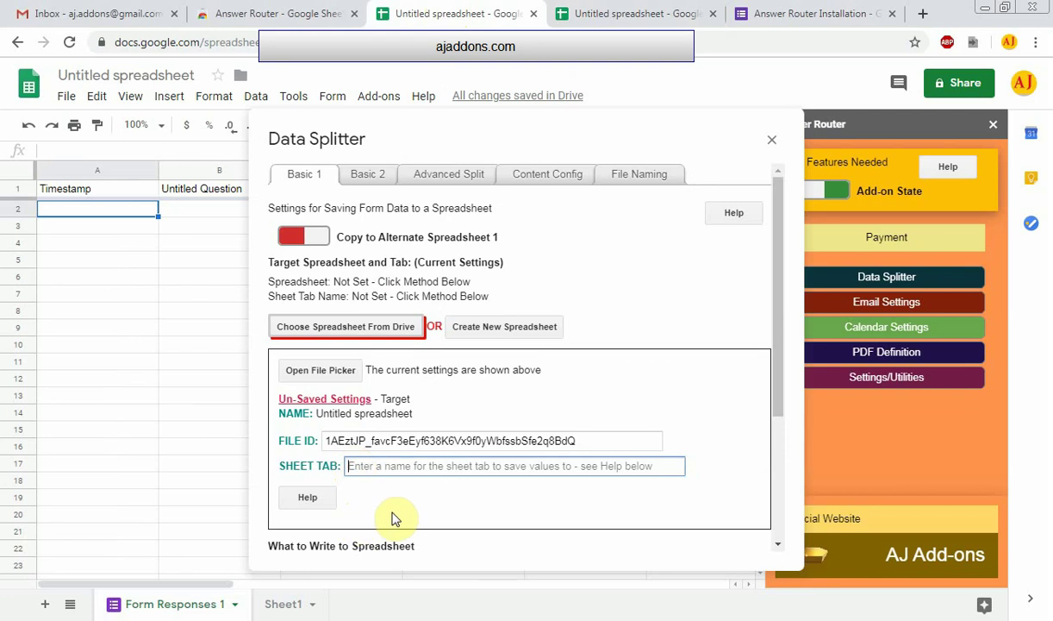
pyautogui.write('Sheet1')
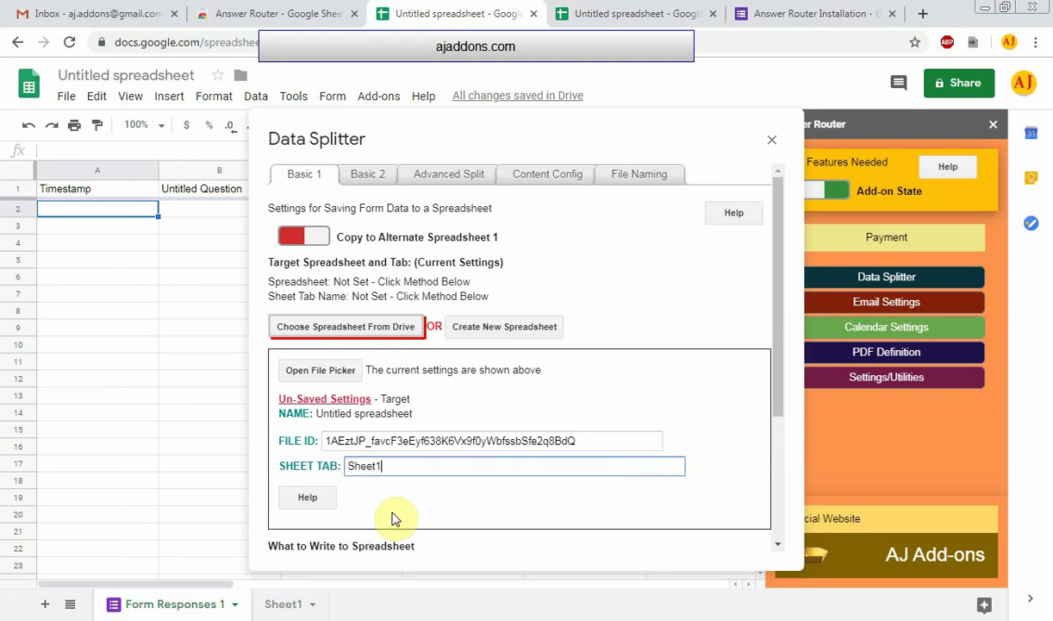
pyautogui.click(321, 239)
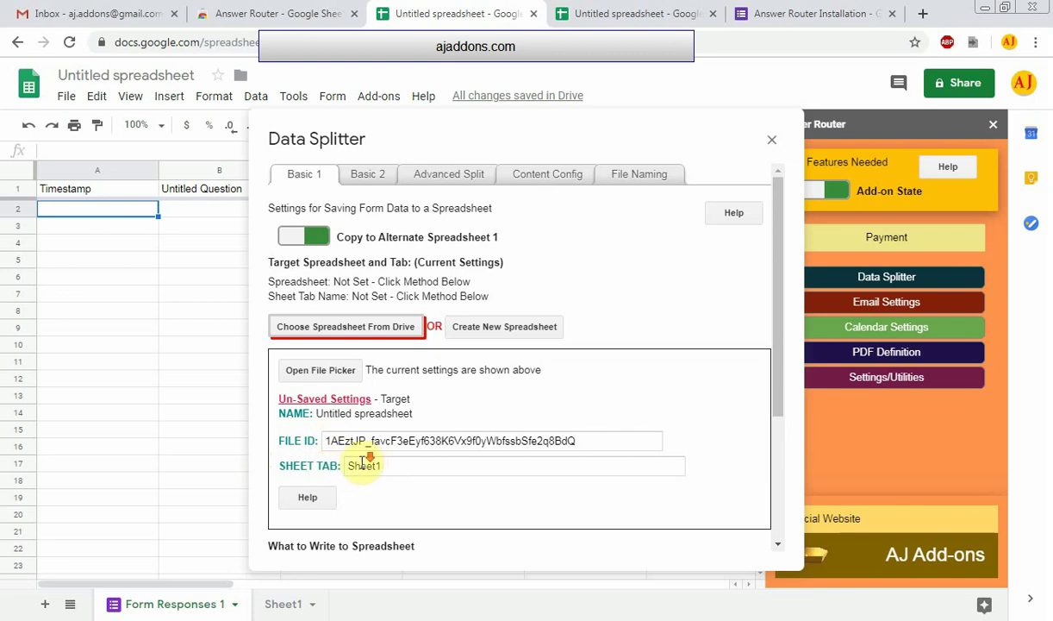
pyautogui.scroll(-5, 367, 463)
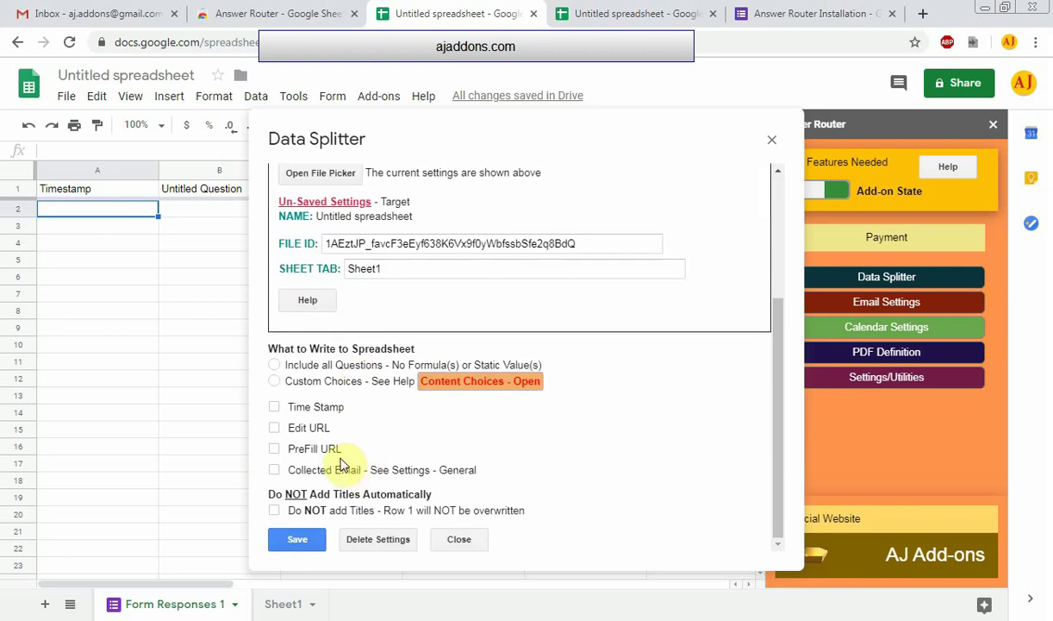
pyautogui.click(275, 365)
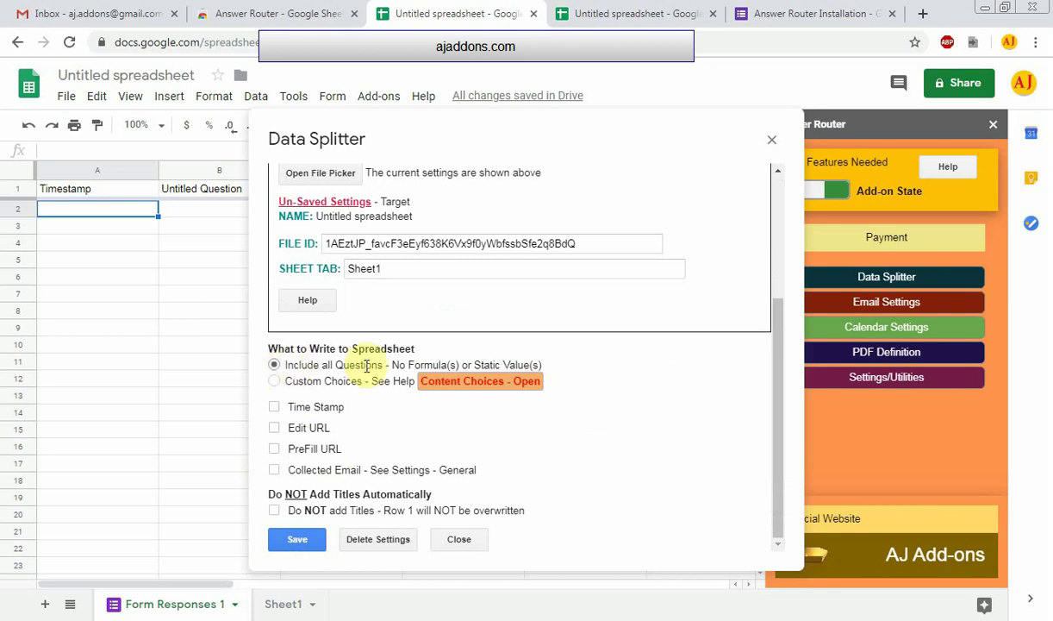
# Save the Data Splitter settings and close its window
pyautogui.click(297, 541)
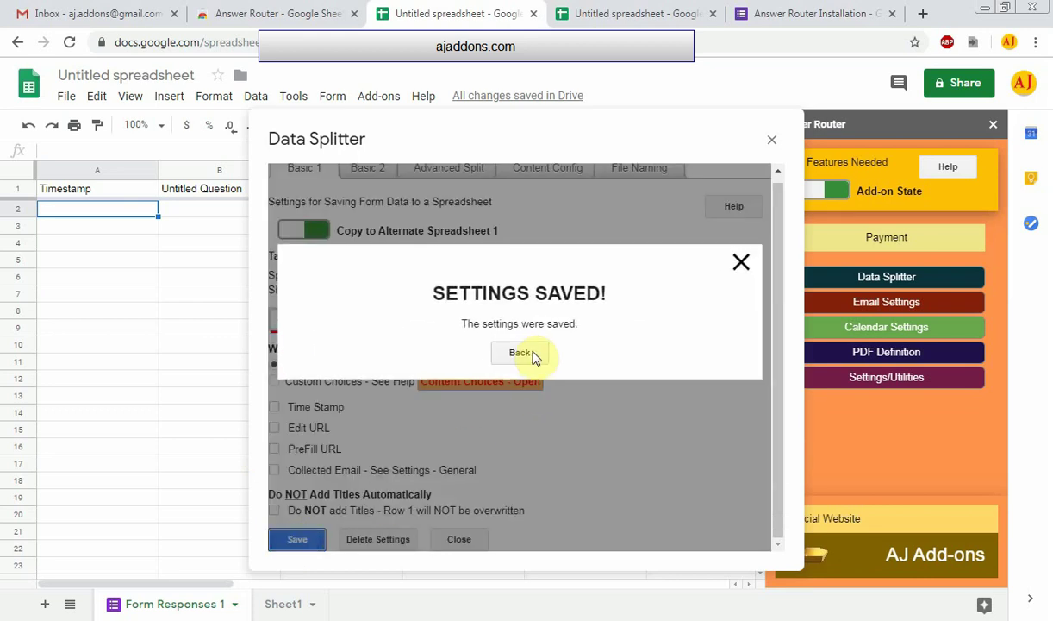
pyautogui.click(530, 355)
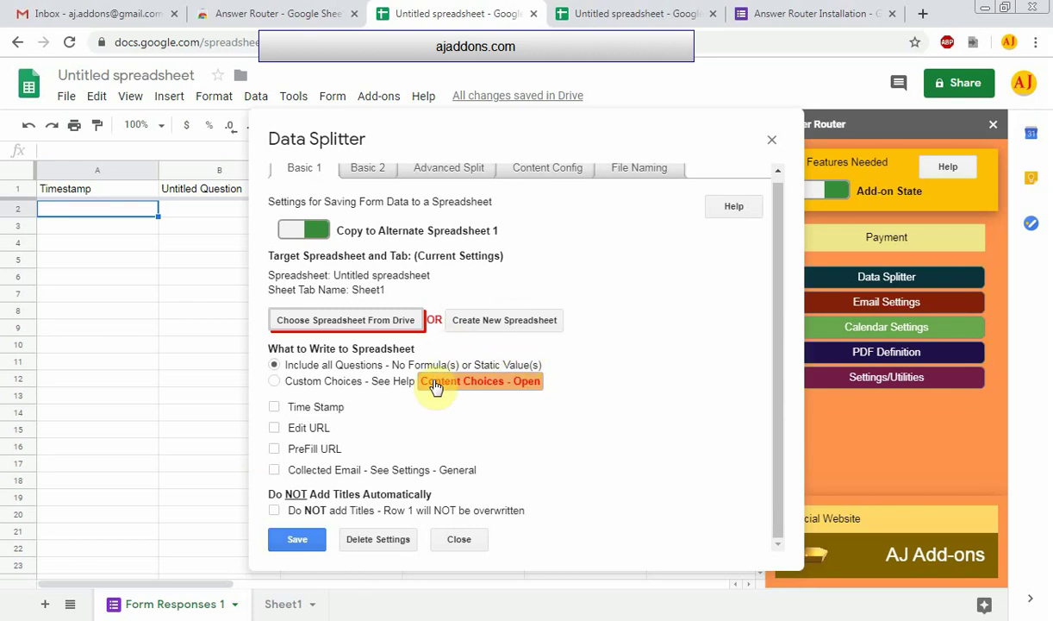
pyautogui.scroll(1, 562, 448)
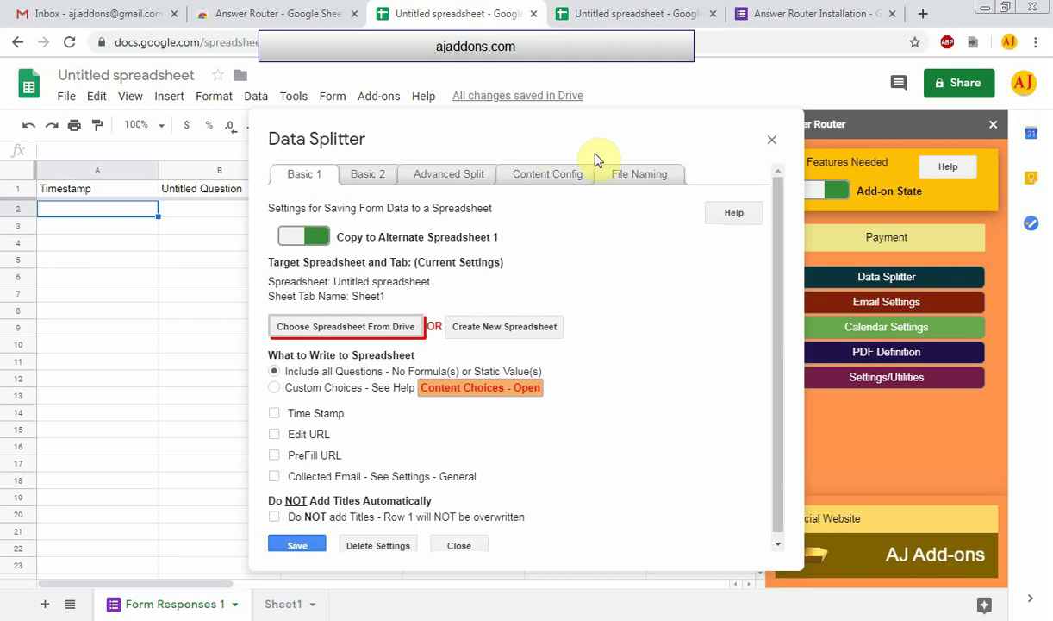
pyautogui.click(772, 139)
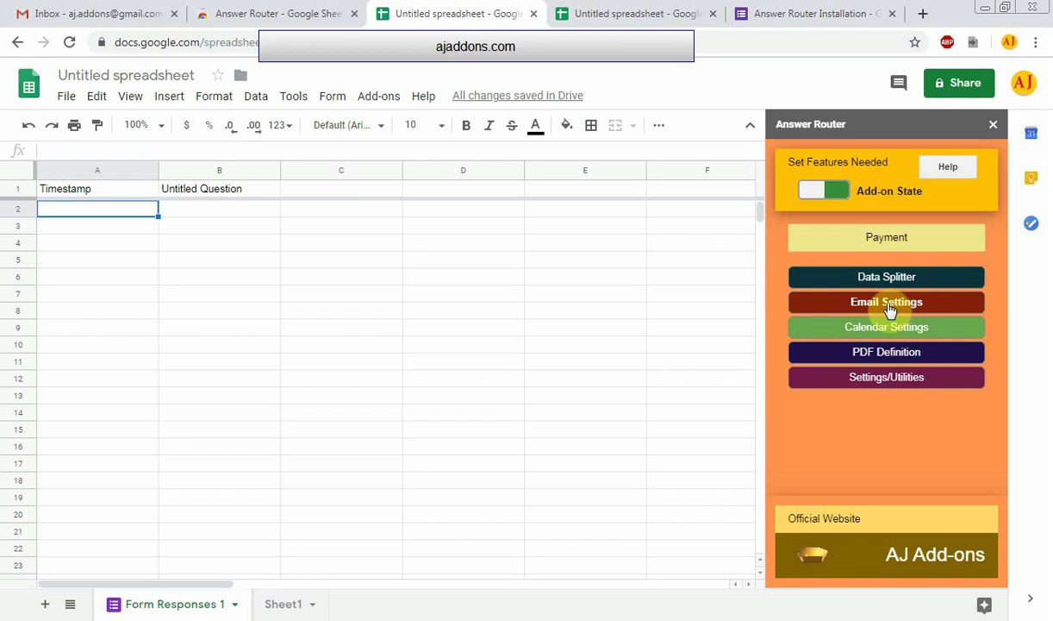
# Turn on Send email on Submit for Email One and enter a recipient e-mail address in TO
pyautogui.click(888, 303)
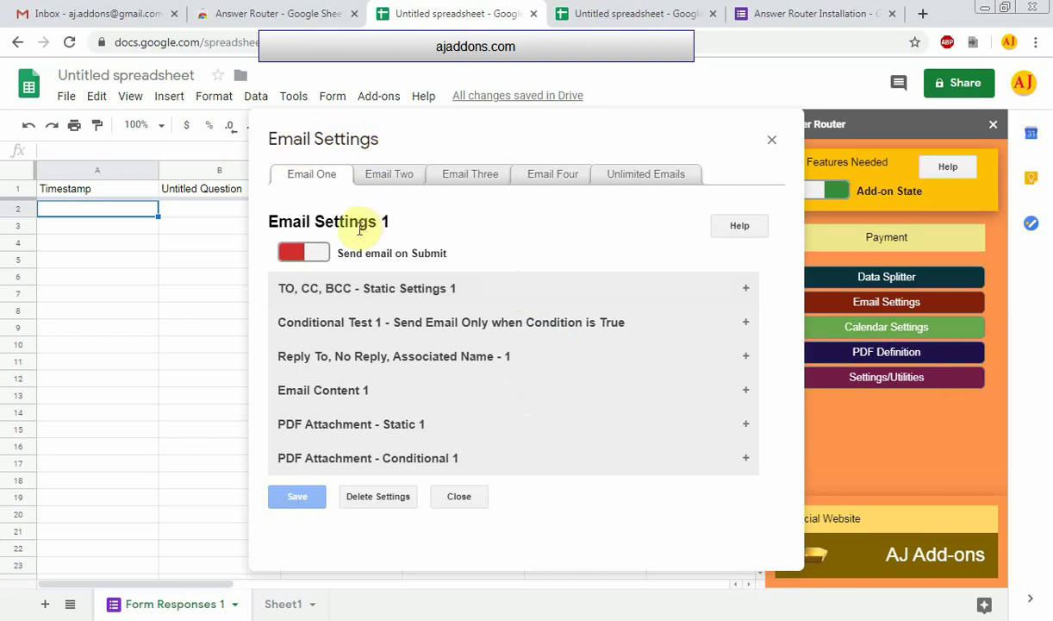
pyautogui.click(317, 255)
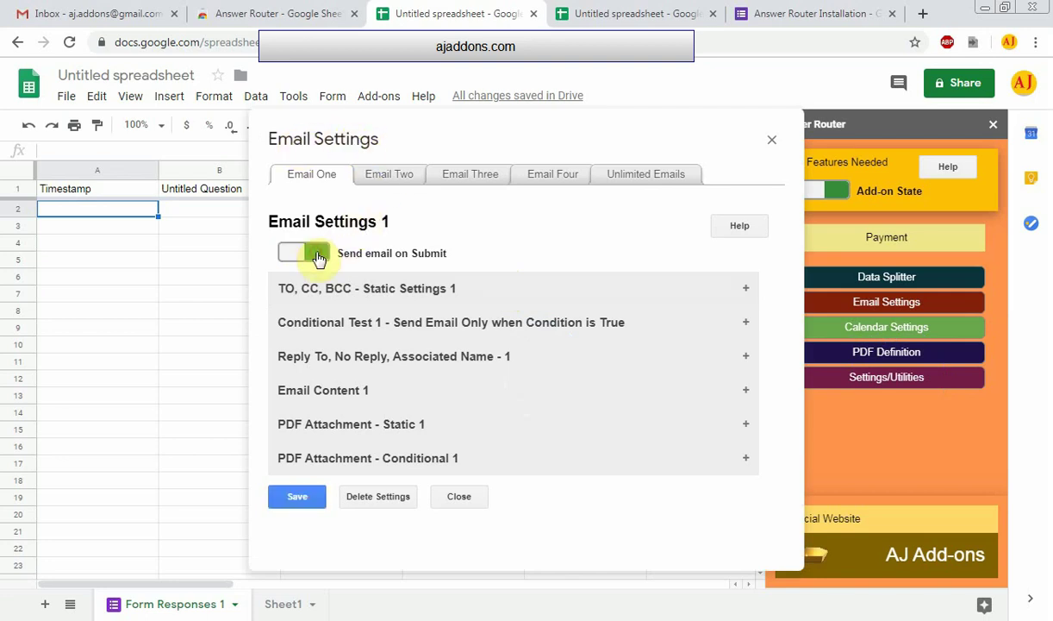
pyautogui.click(317, 288)
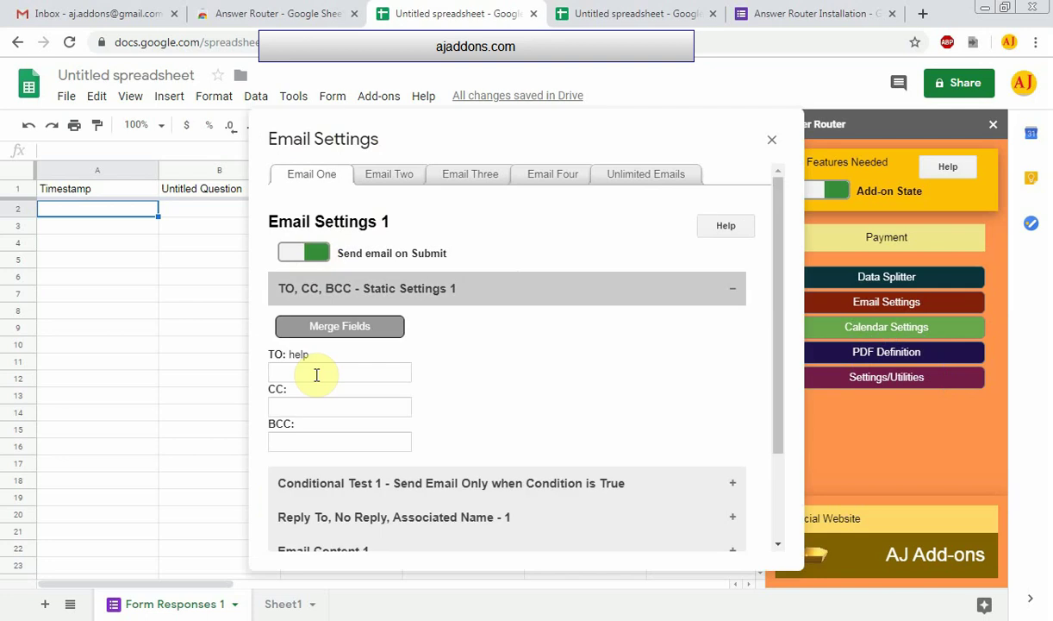
pyautogui.click(316, 373)
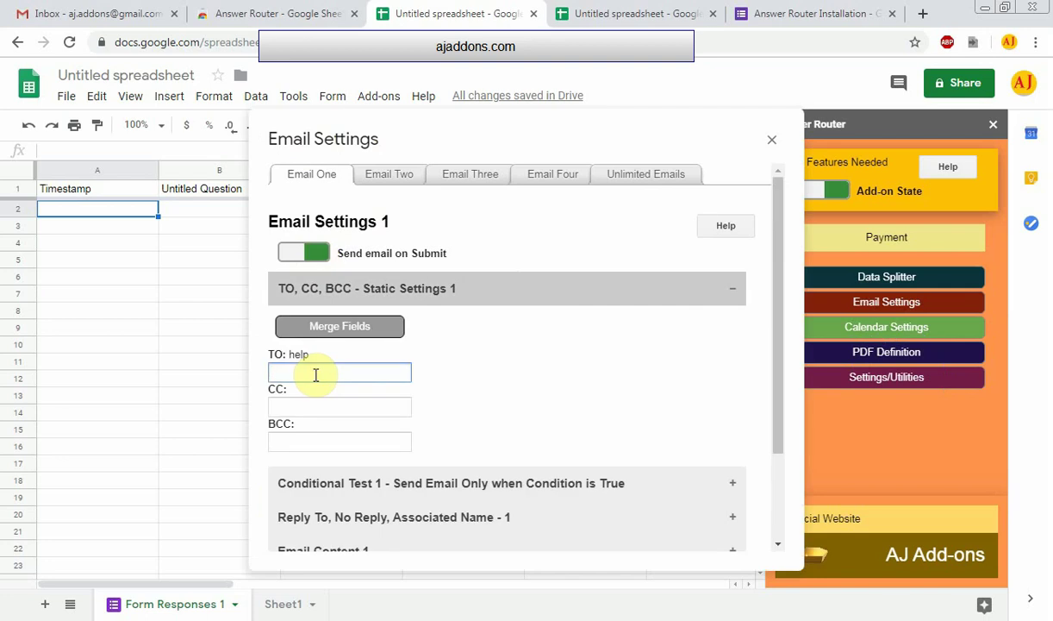
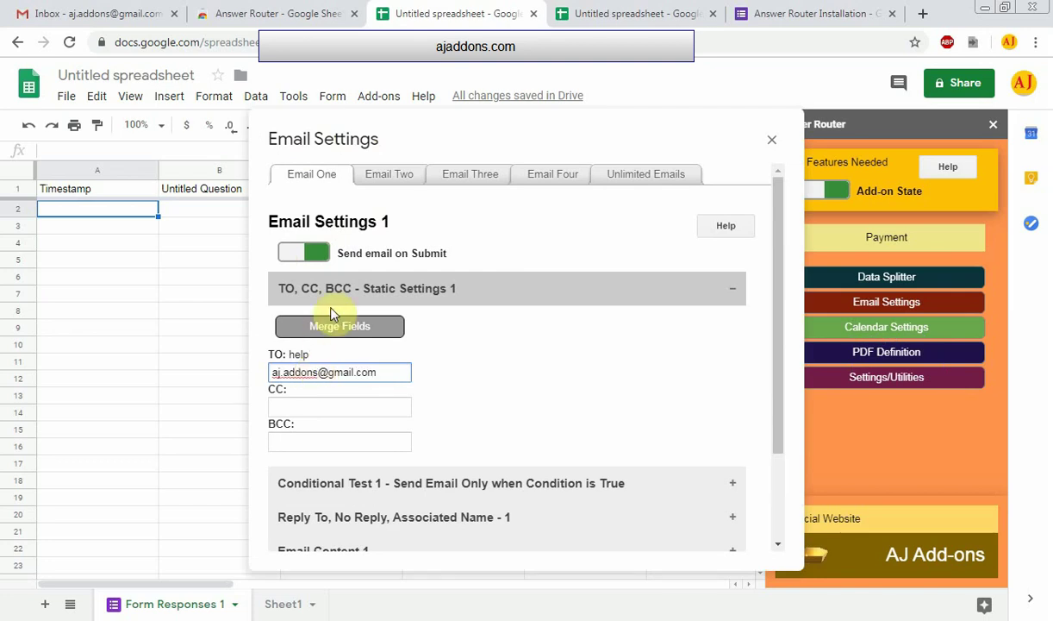
pyautogui.click(392, 289)
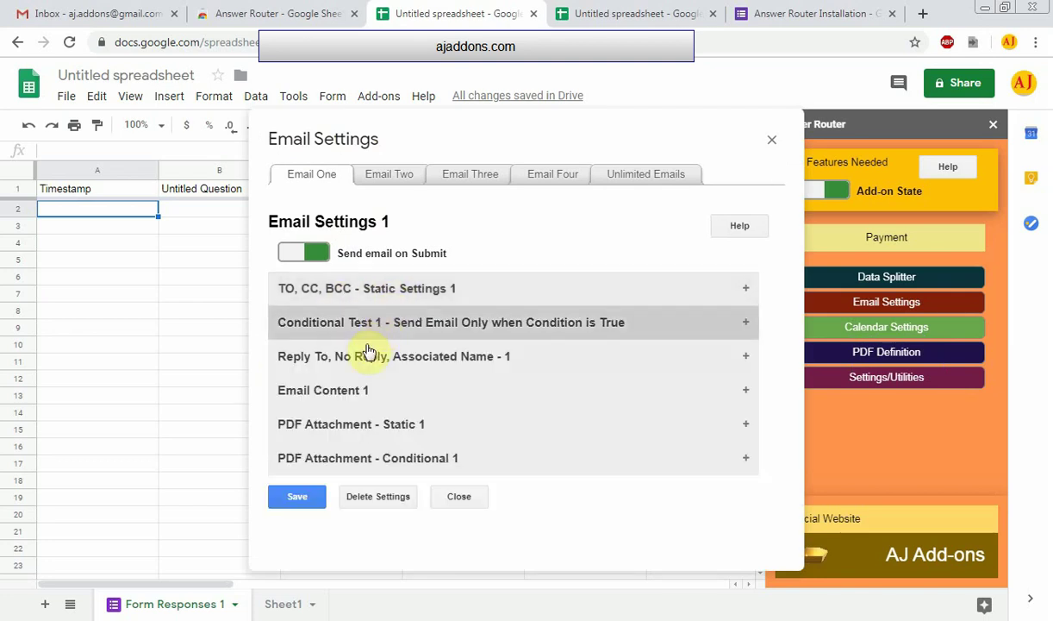
# Switch the Email Content 1 body to the Rich Text Editor
pyautogui.click(351, 393)
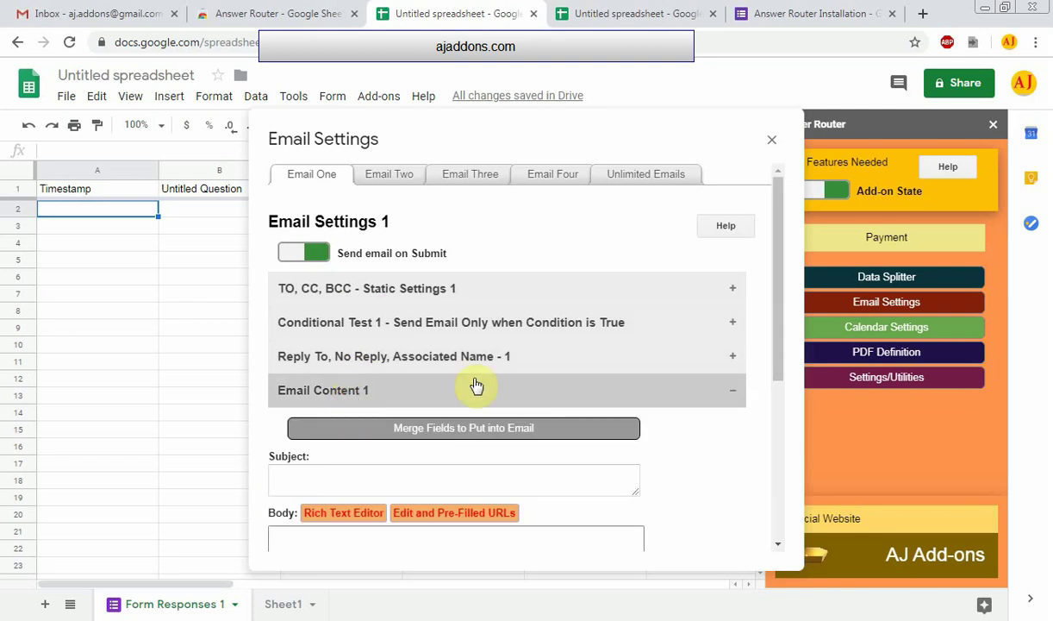
pyautogui.scroll(-3, 482, 378)
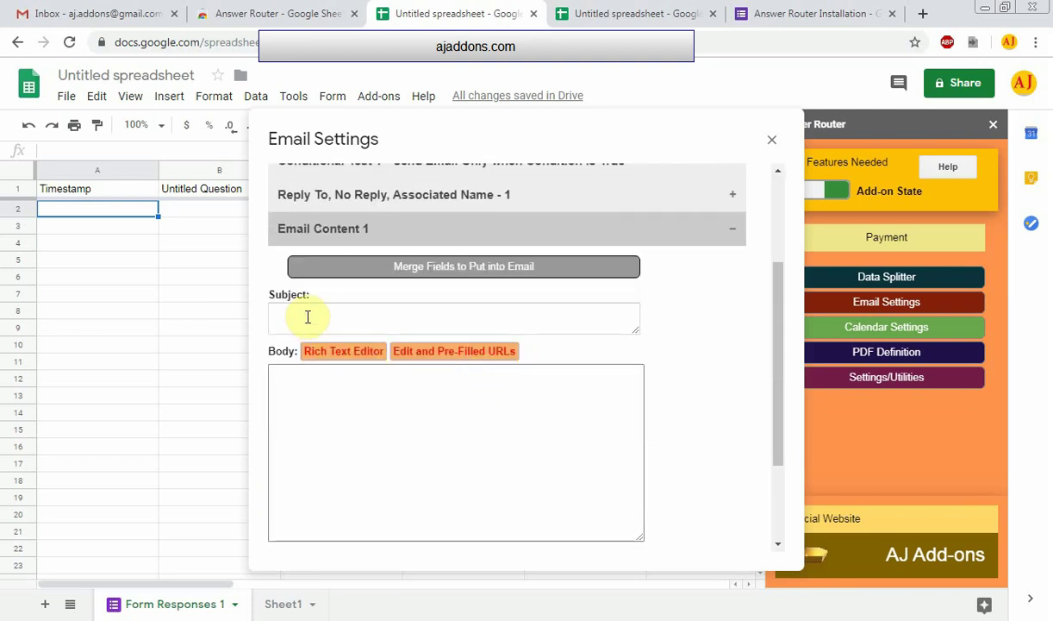
pyautogui.click(307, 315)
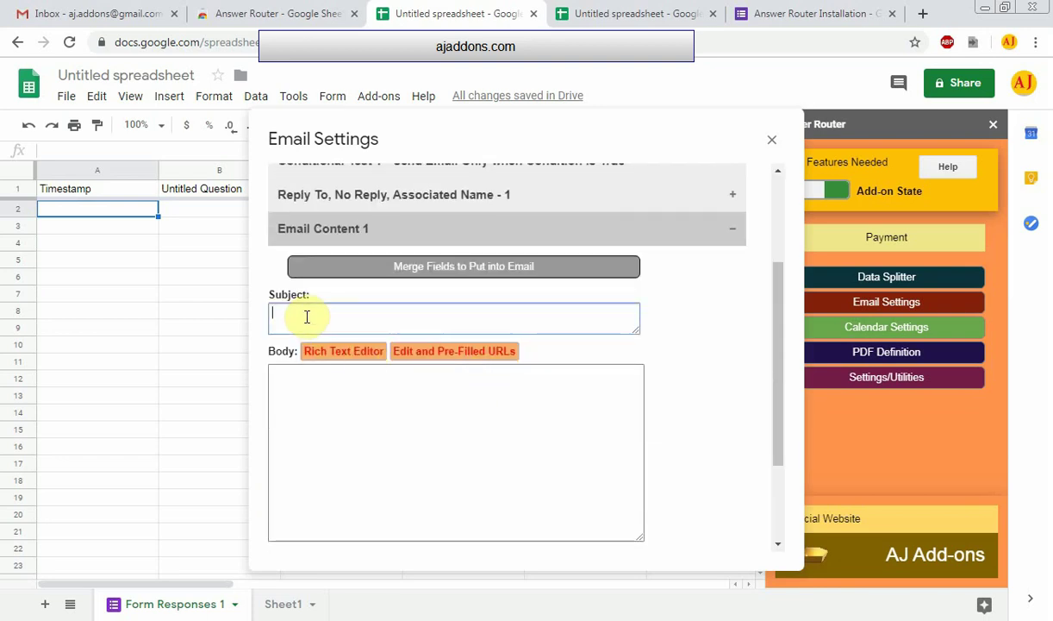
pyautogui.click(300, 385)
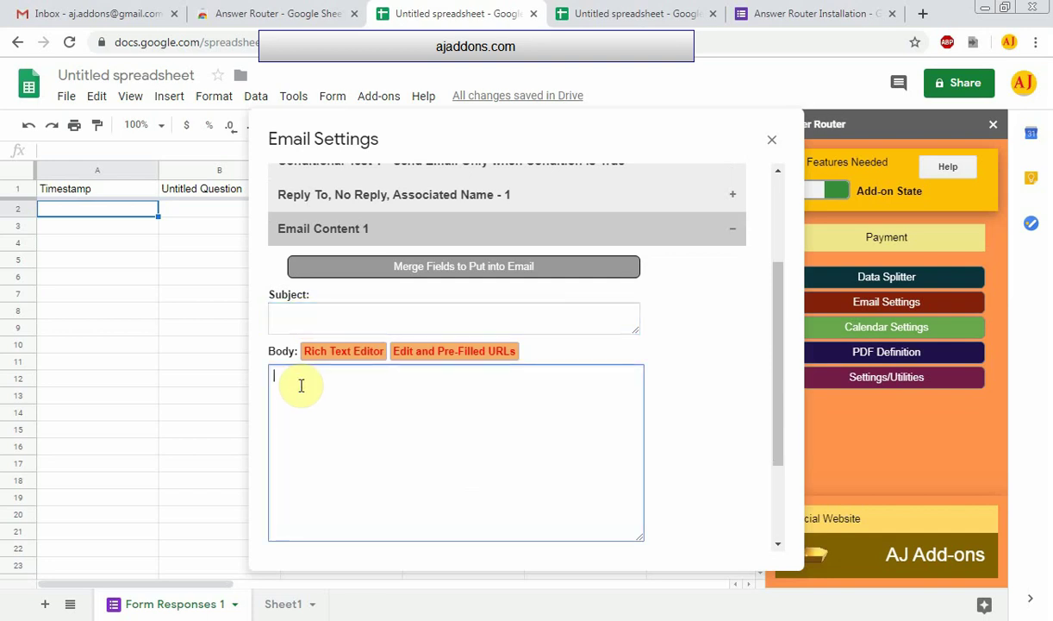
pyautogui.click(342, 354)
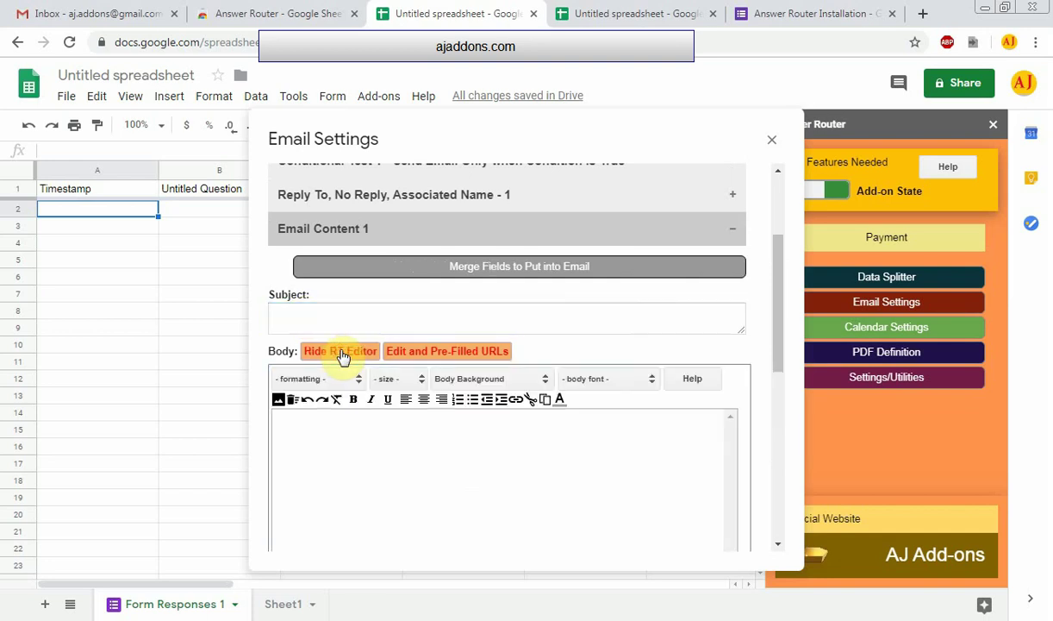
pyautogui.click(316, 420)
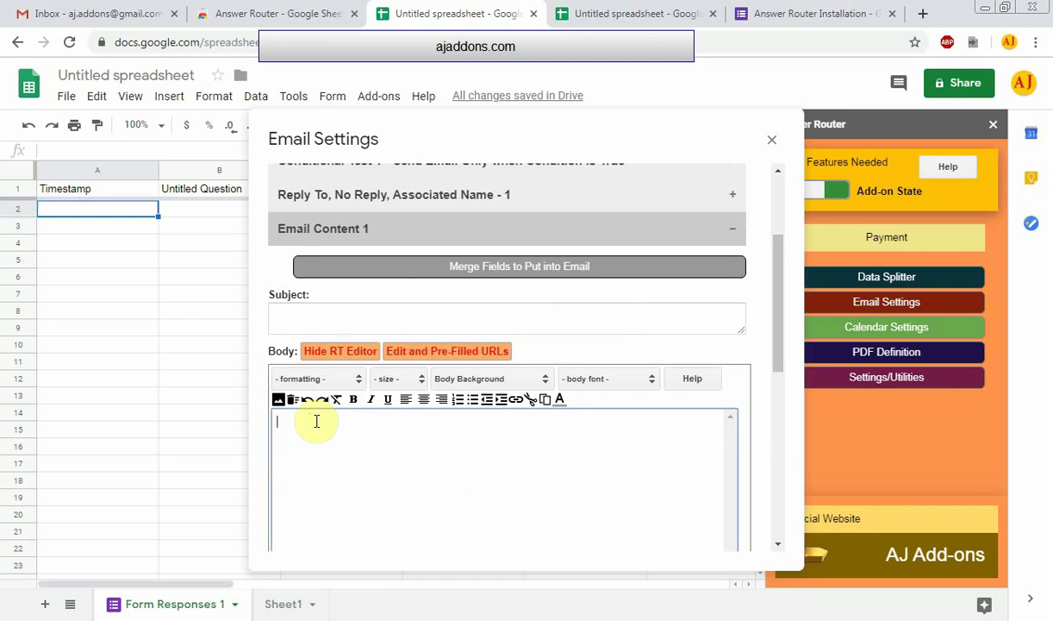
# Save the email settings and close the Email Settings window
pyautogui.scroll(-5, 362, 414)
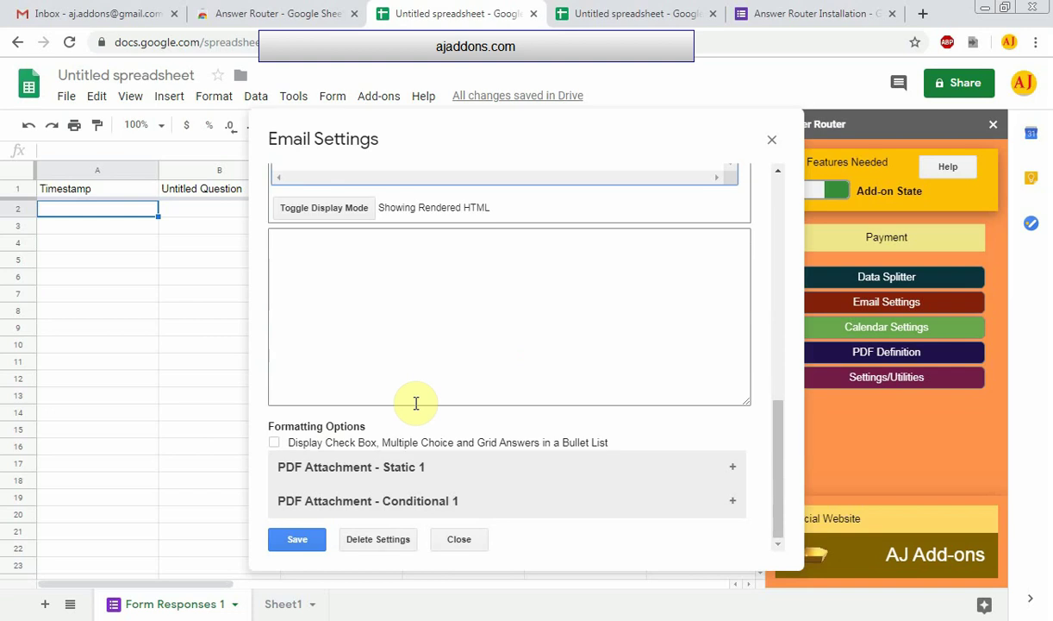
pyautogui.click(300, 541)
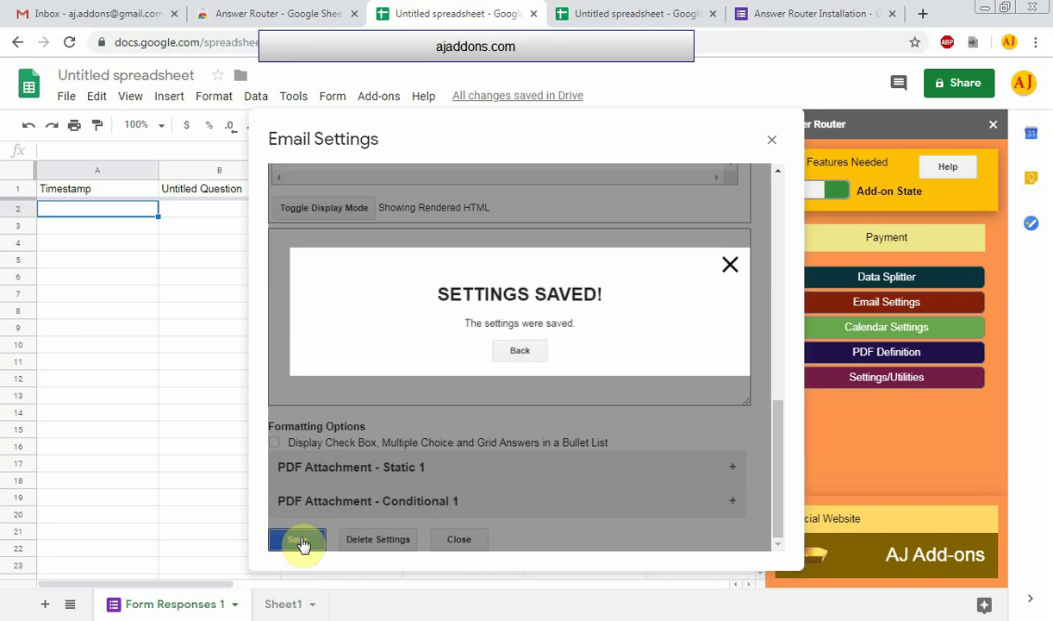
pyautogui.click(527, 356)
pyautogui.click(772, 141)
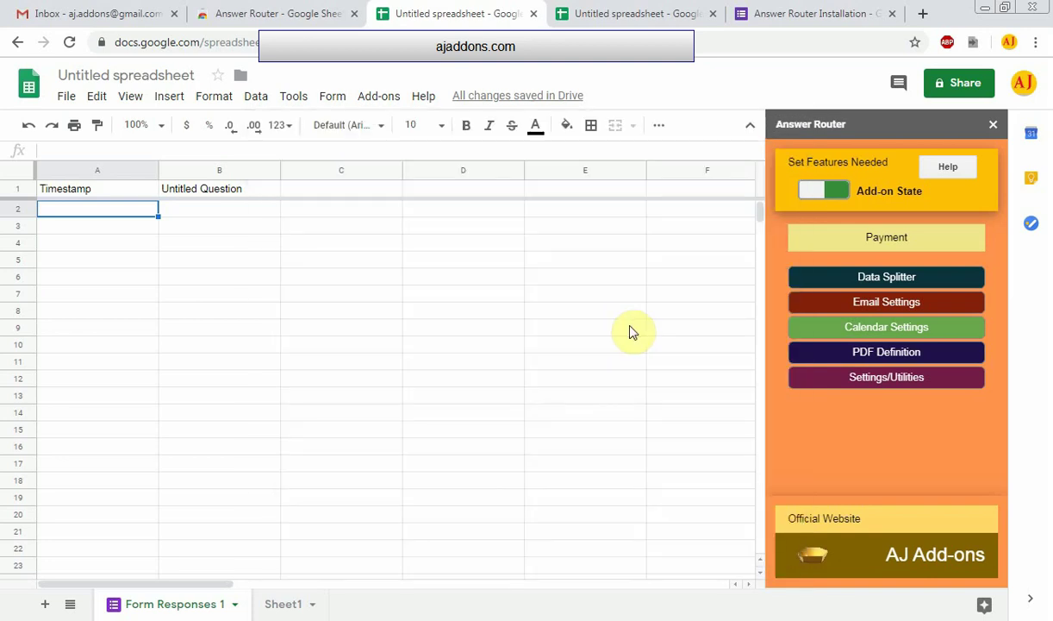
# In Calendar Settings, set New Event One's Start Date source to No Data for List
pyautogui.click(896, 330)
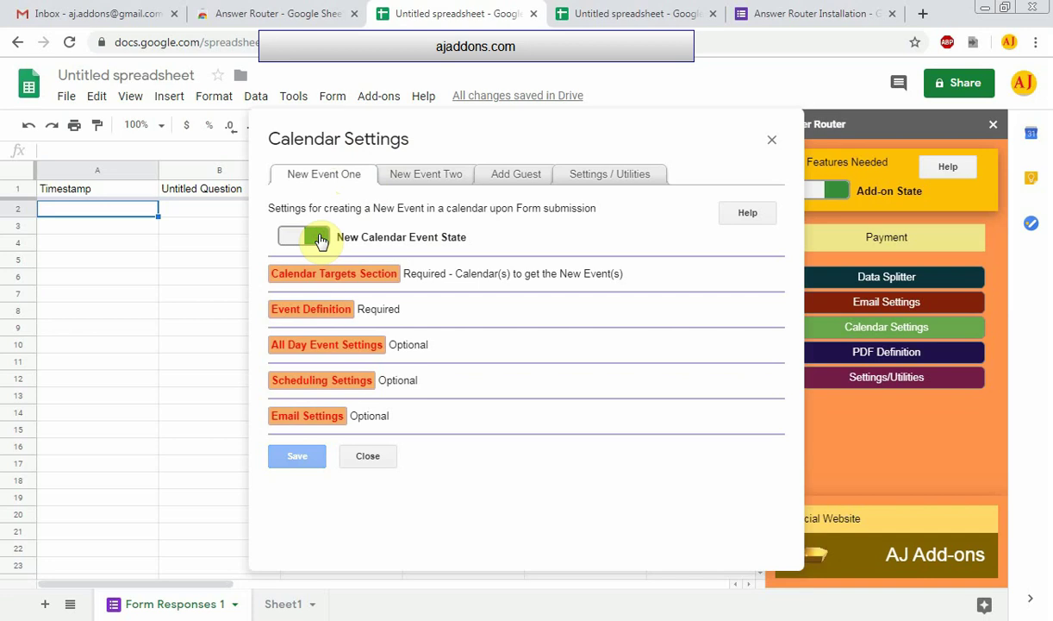
pyautogui.click(334, 274)
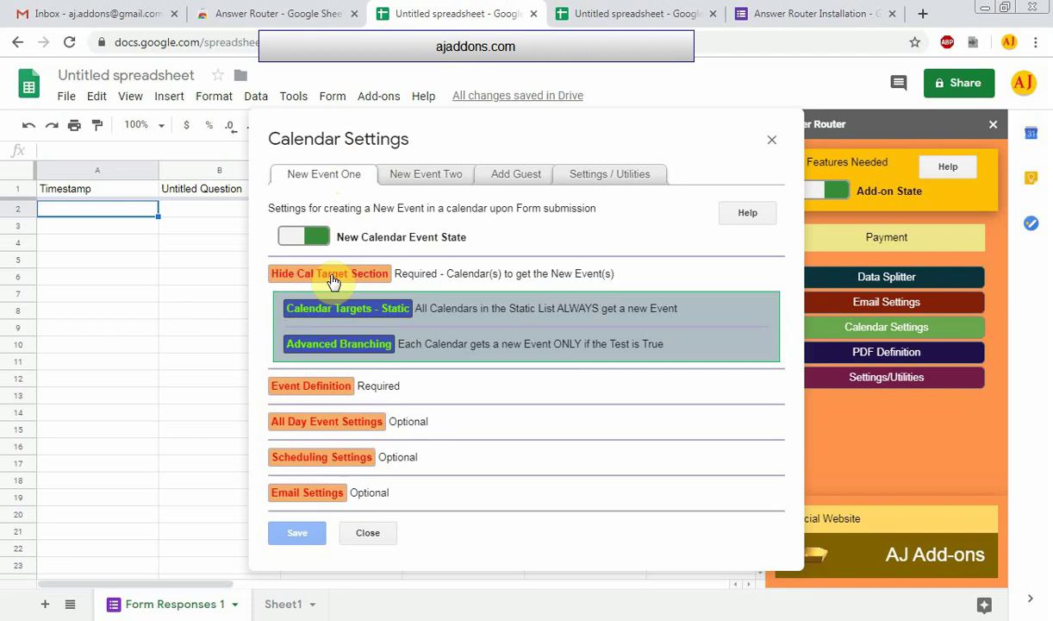
pyautogui.click(334, 281)
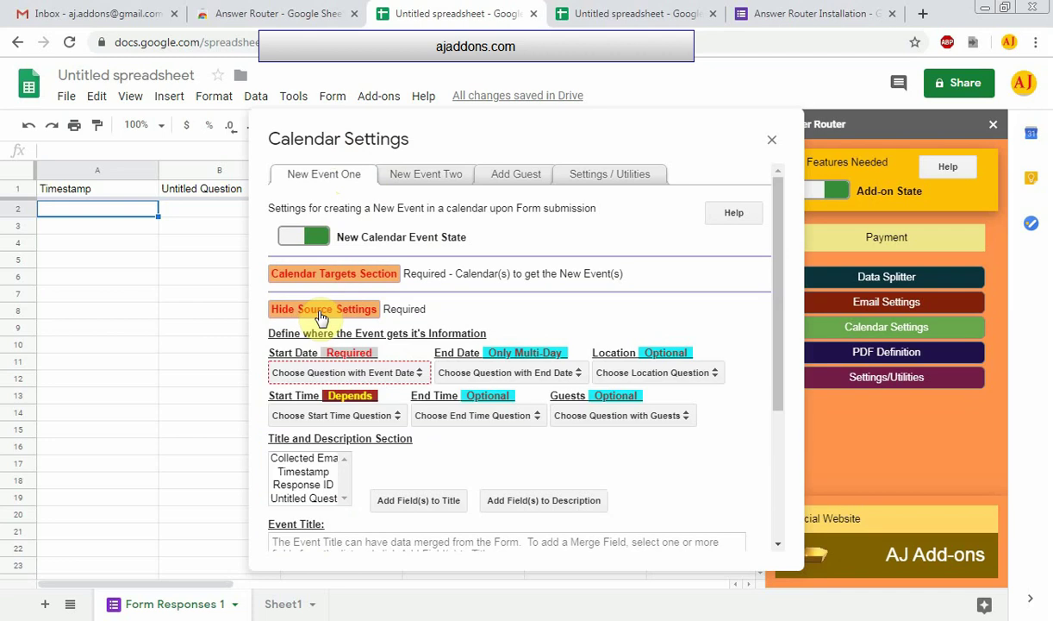
pyautogui.click(418, 376)
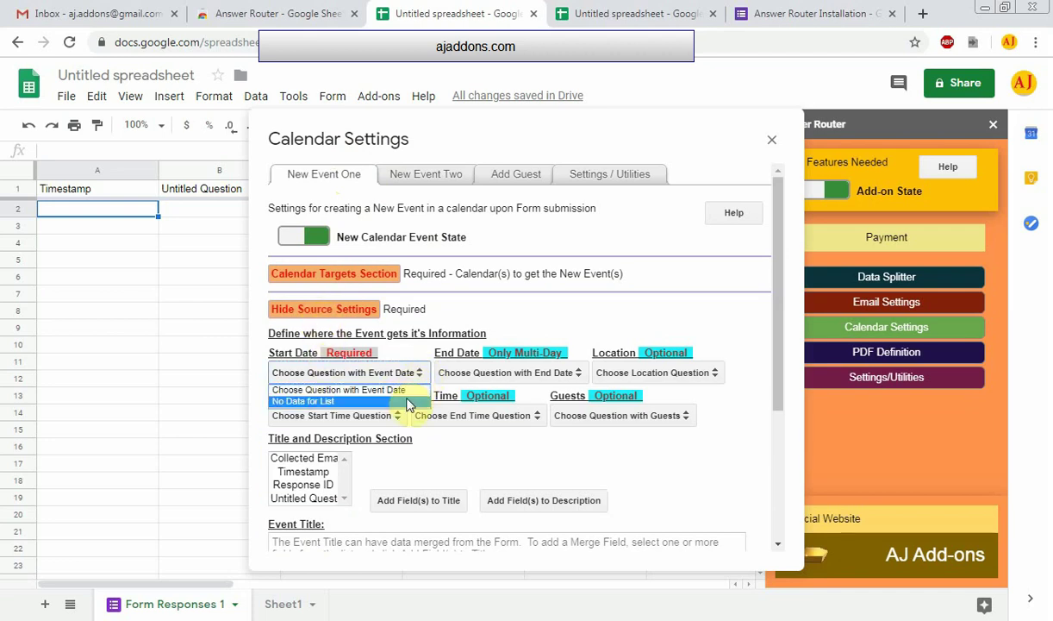
pyautogui.click(403, 400)
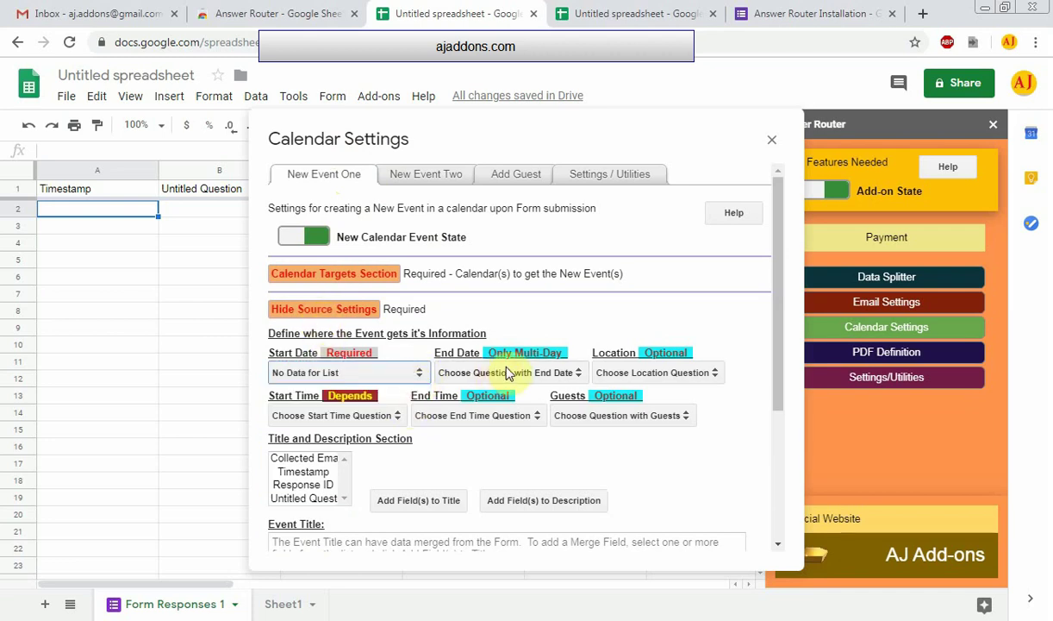
# Save the calendar settings and dismiss the saved confirmation
pyautogui.scroll(-3, 301, 329)
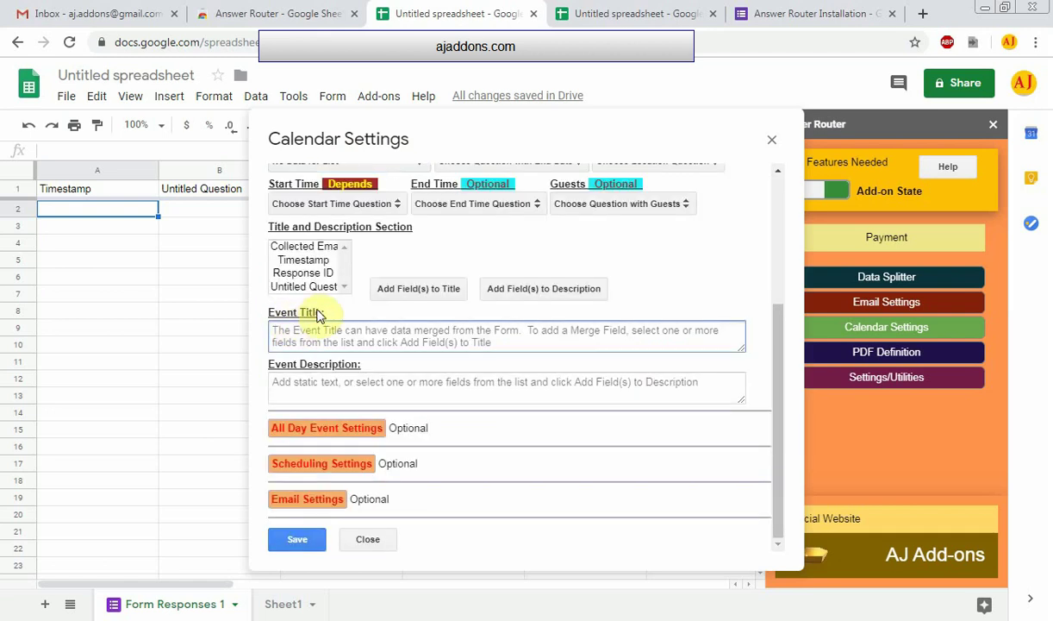
pyautogui.click(277, 380)
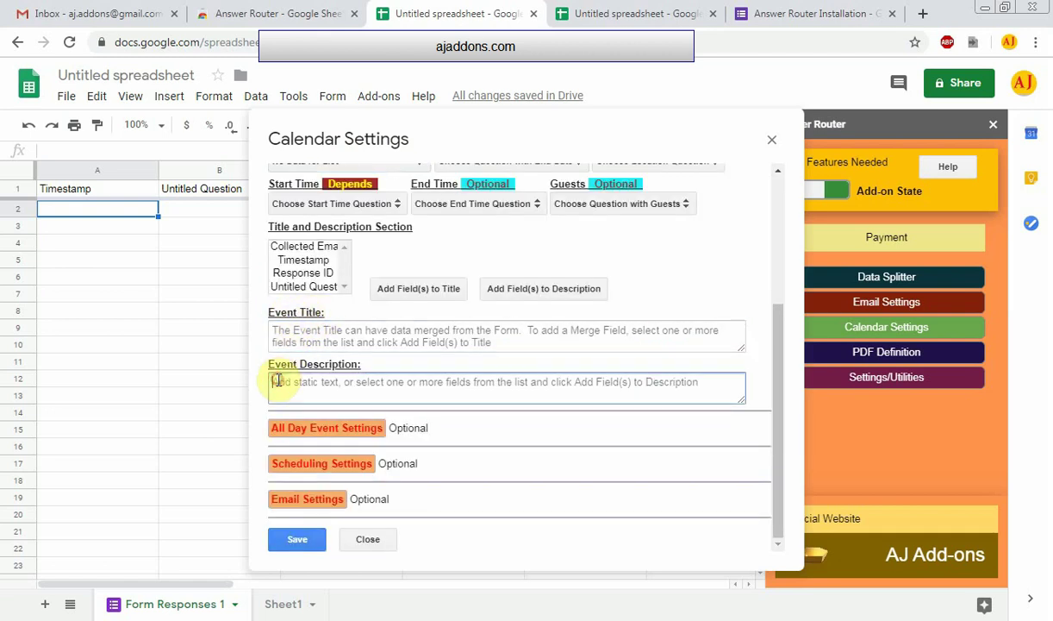
pyautogui.click(297, 538)
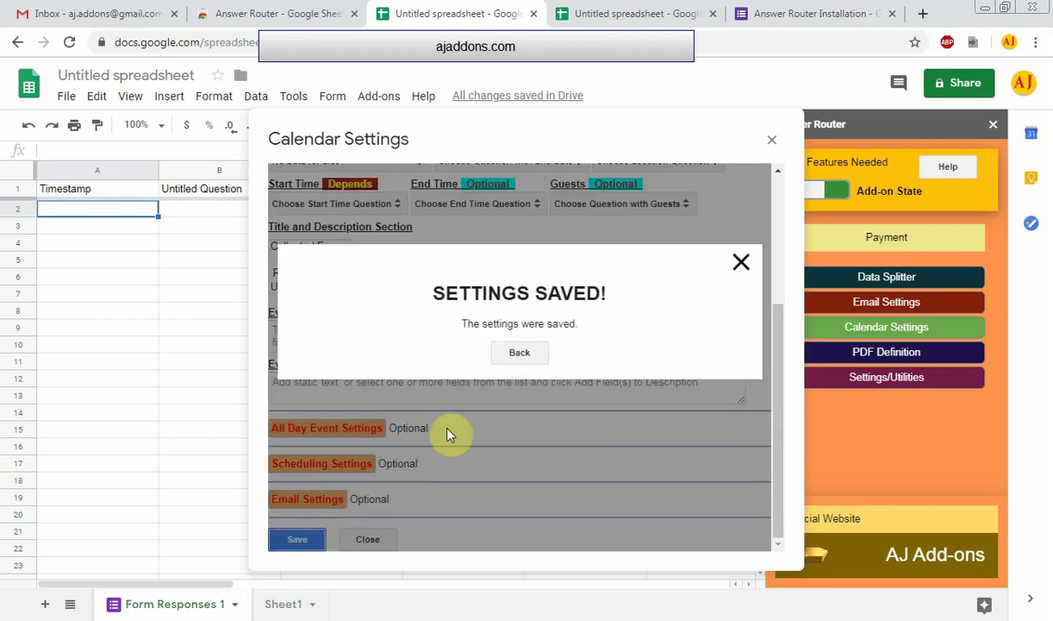
pyautogui.click(518, 352)
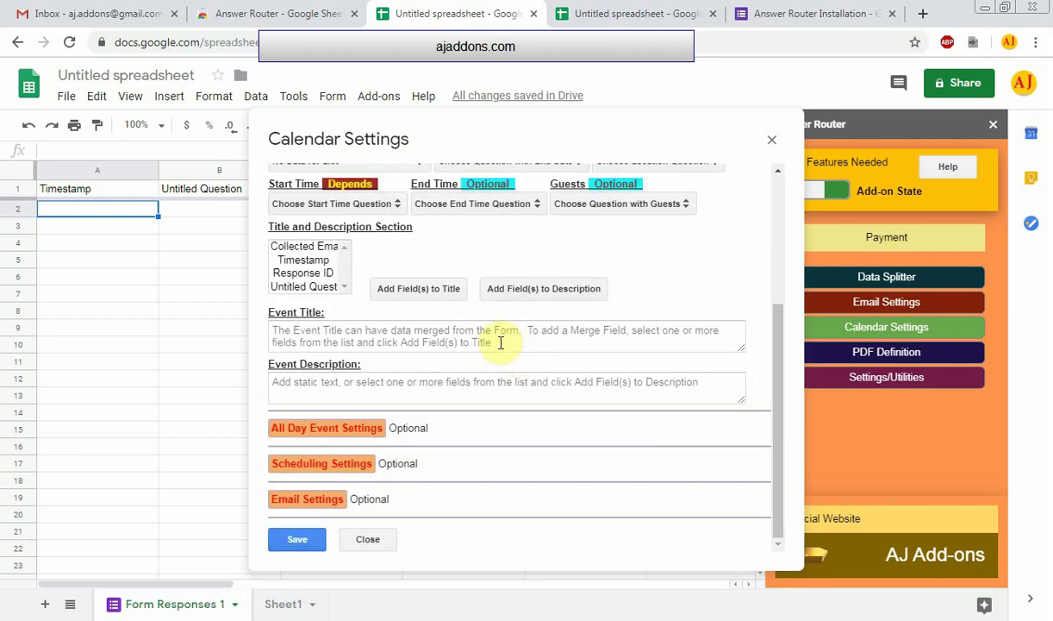
pyautogui.scroll(3, 509, 341)
pyautogui.scroll(1, 505, 341)
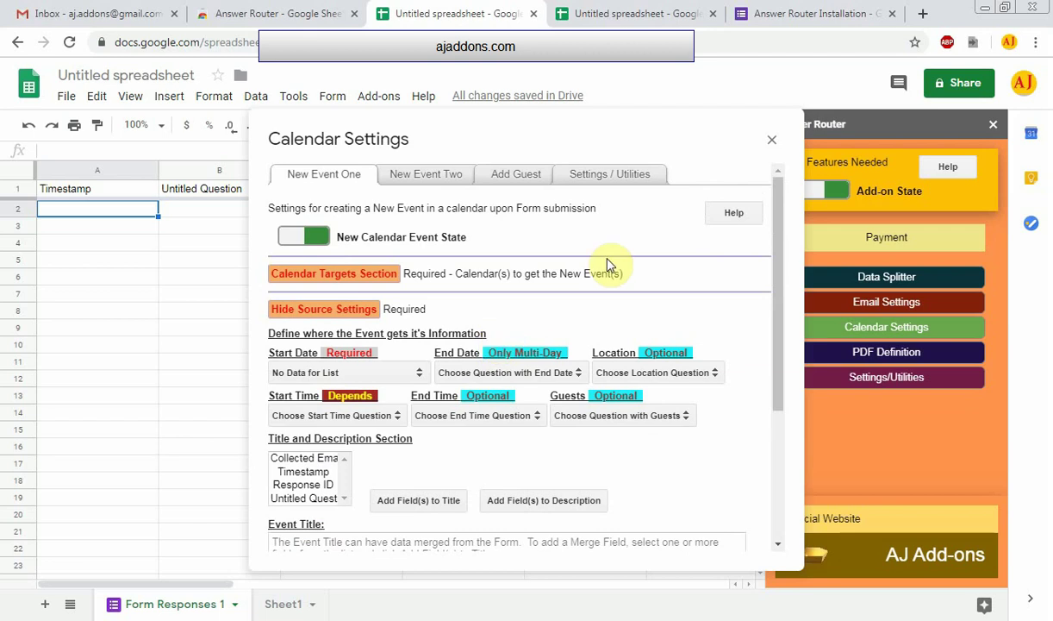
# Close Calendar Settings and turn on PDF creation in the PDF Definition settings
pyautogui.click(775, 144)
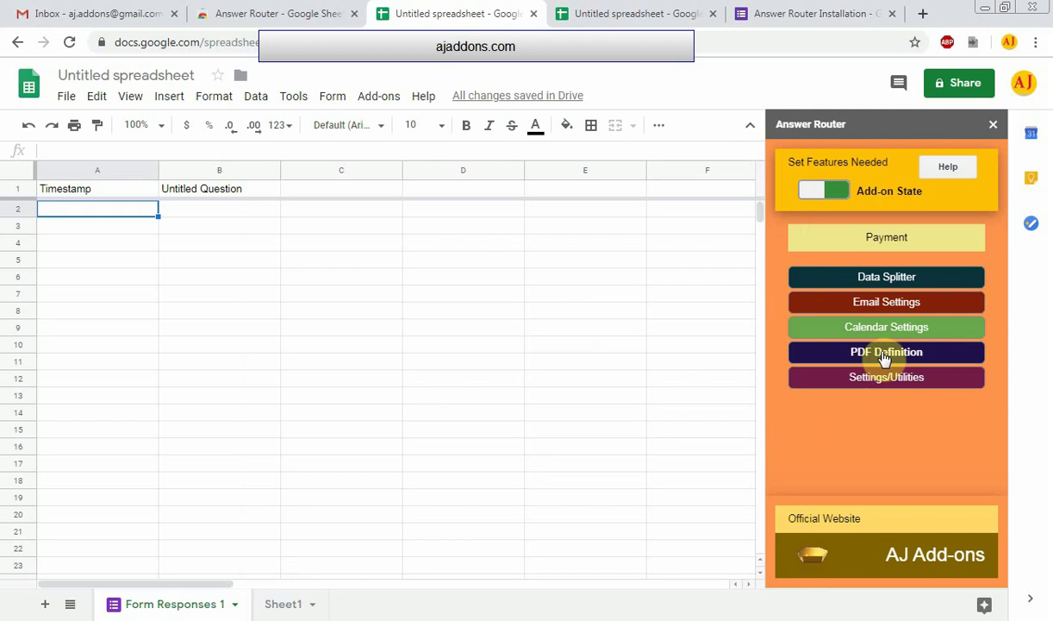
pyautogui.click(885, 355)
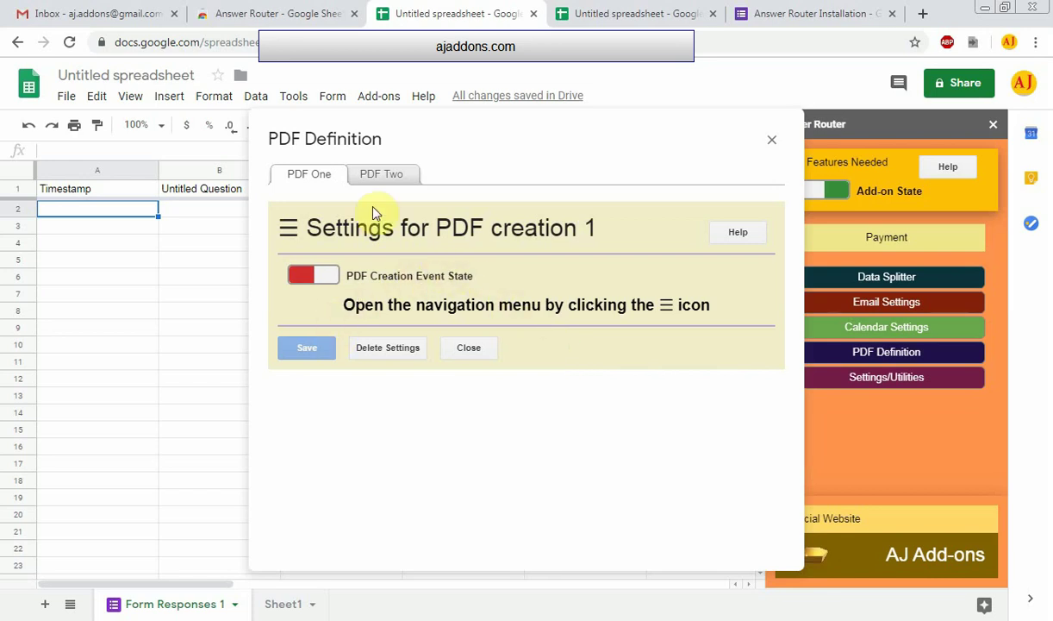
pyautogui.click(334, 277)
# Look over the PDF Body Content template, then close the PDF Definition window
pyautogui.click(288, 228)
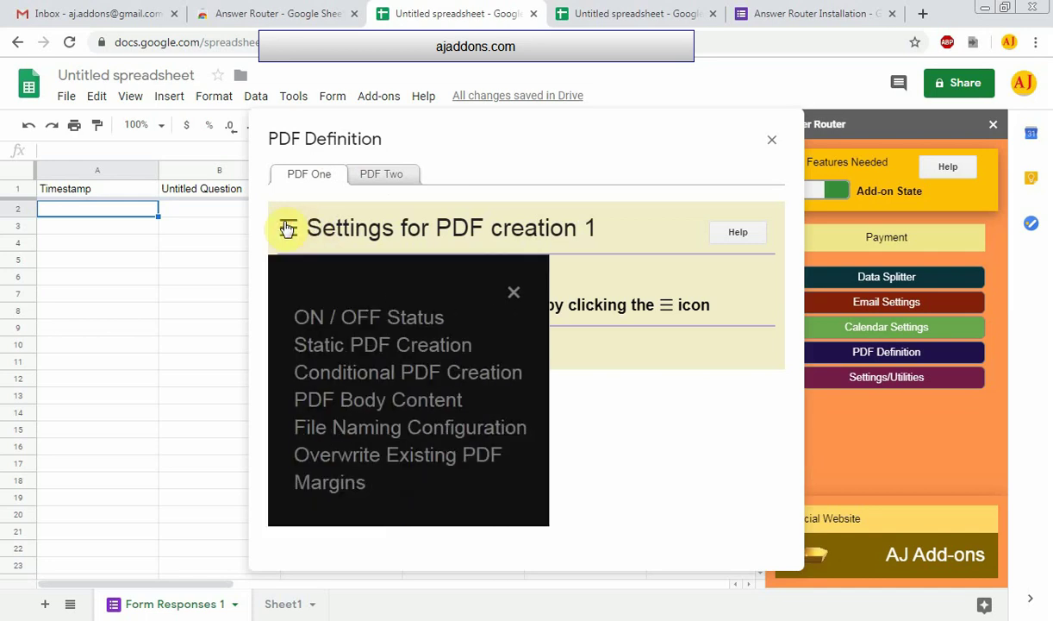
pyautogui.click(328, 400)
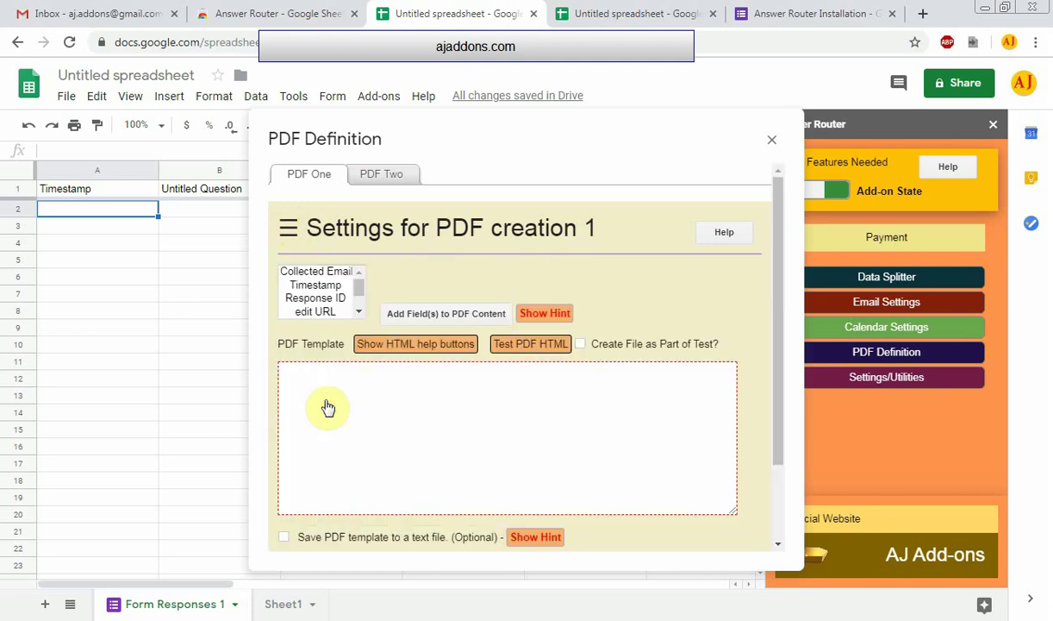
pyautogui.click(328, 382)
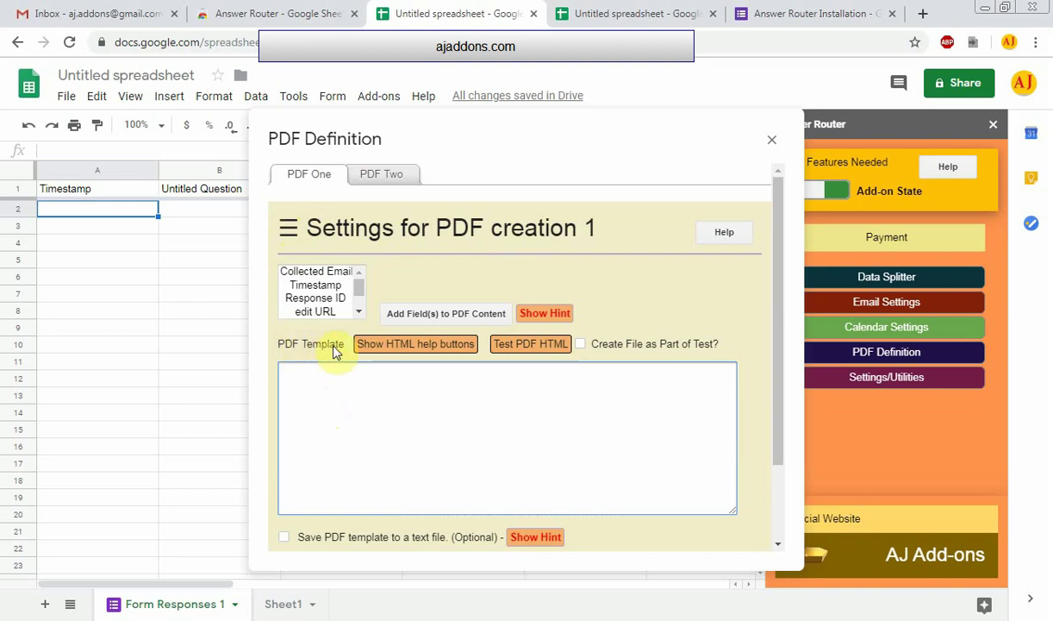
pyautogui.scroll(-2, 335, 352)
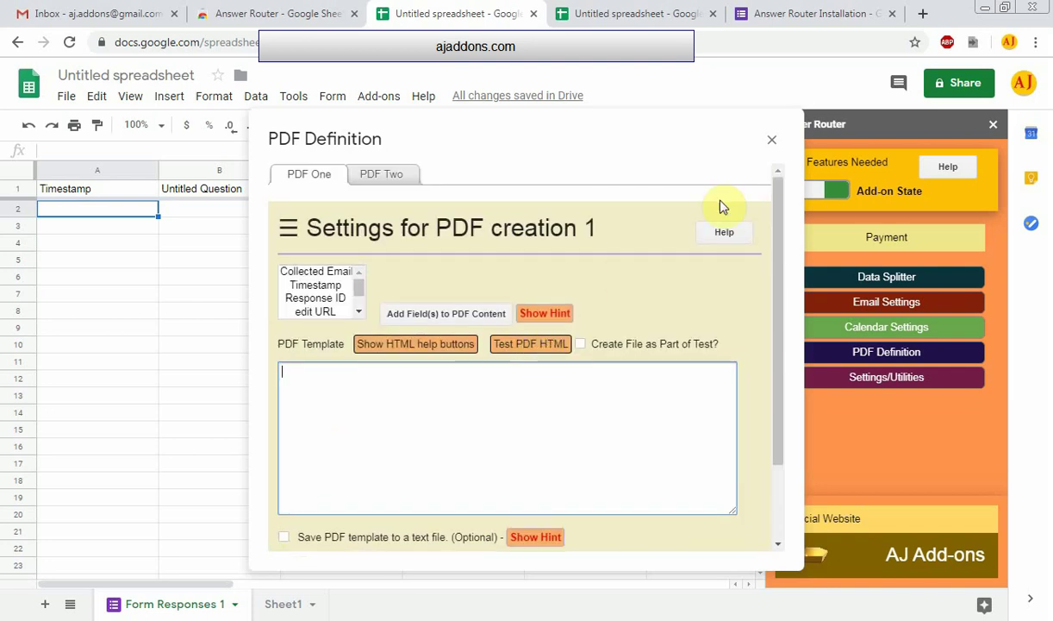
pyautogui.click(771, 138)
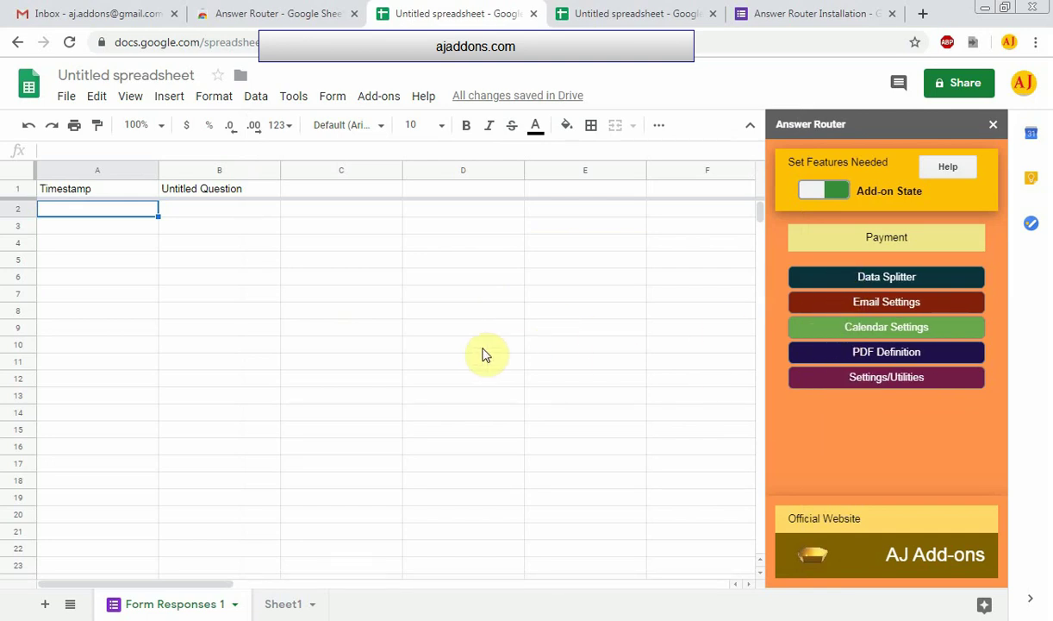
# On the Errors tab, disable Send Error Emails to Owner while keeping developer error reporting on
pyautogui.click(893, 381)
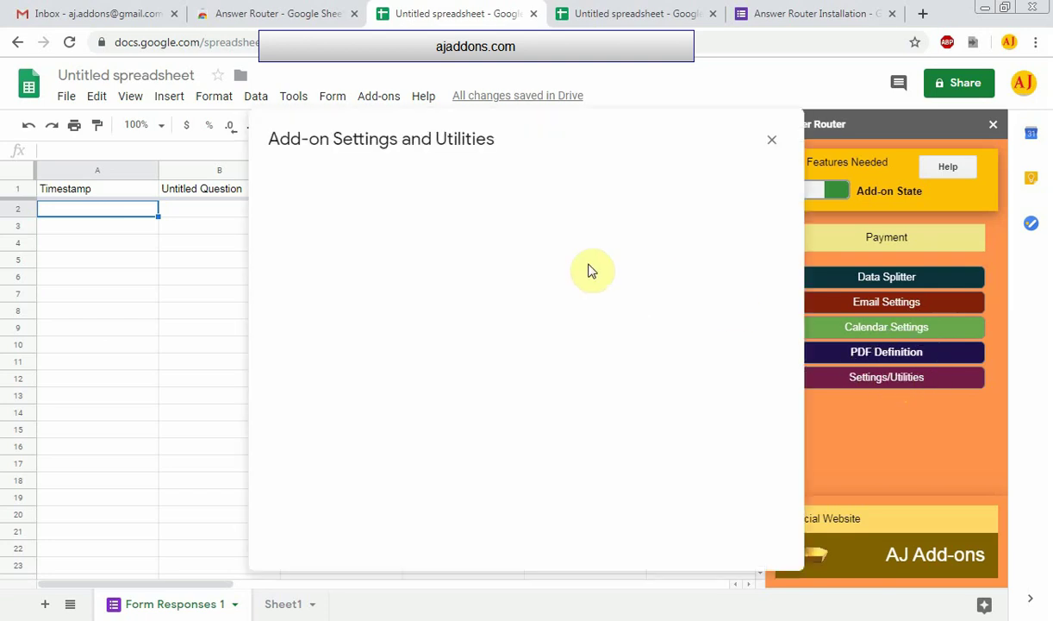
pyautogui.click(431, 177)
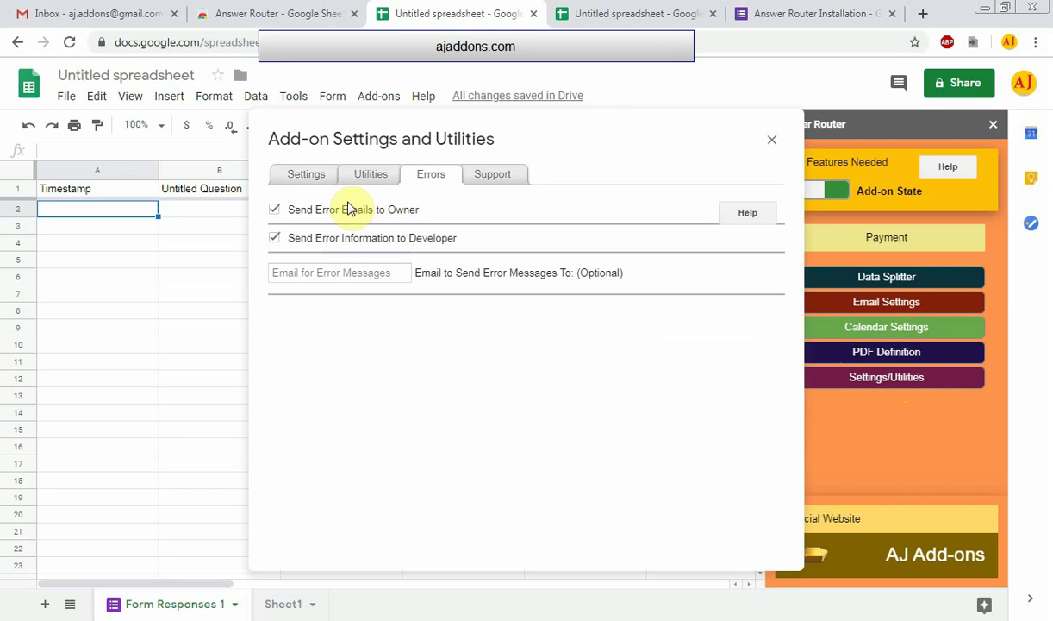
pyautogui.click(275, 211)
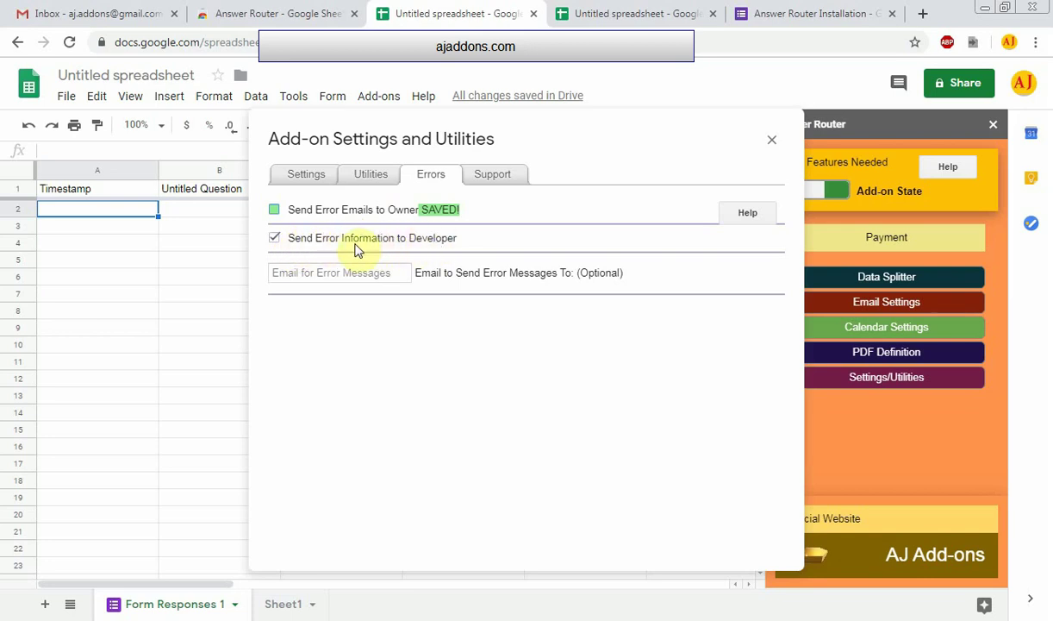
pyautogui.click(274, 238)
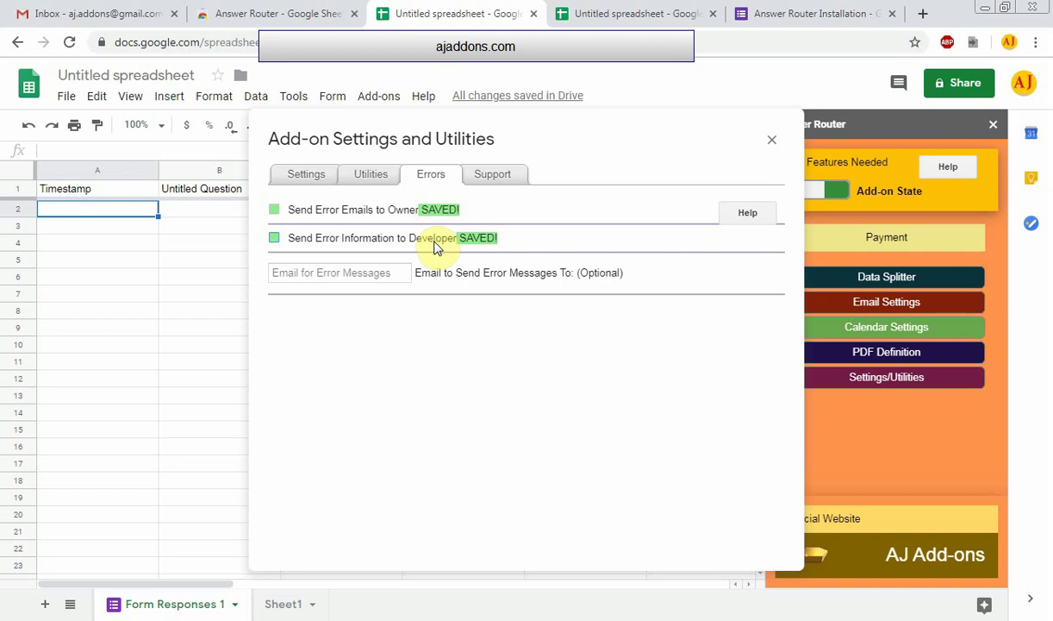
pyautogui.moveTo(293, 242); pyautogui.dragTo(455, 245)
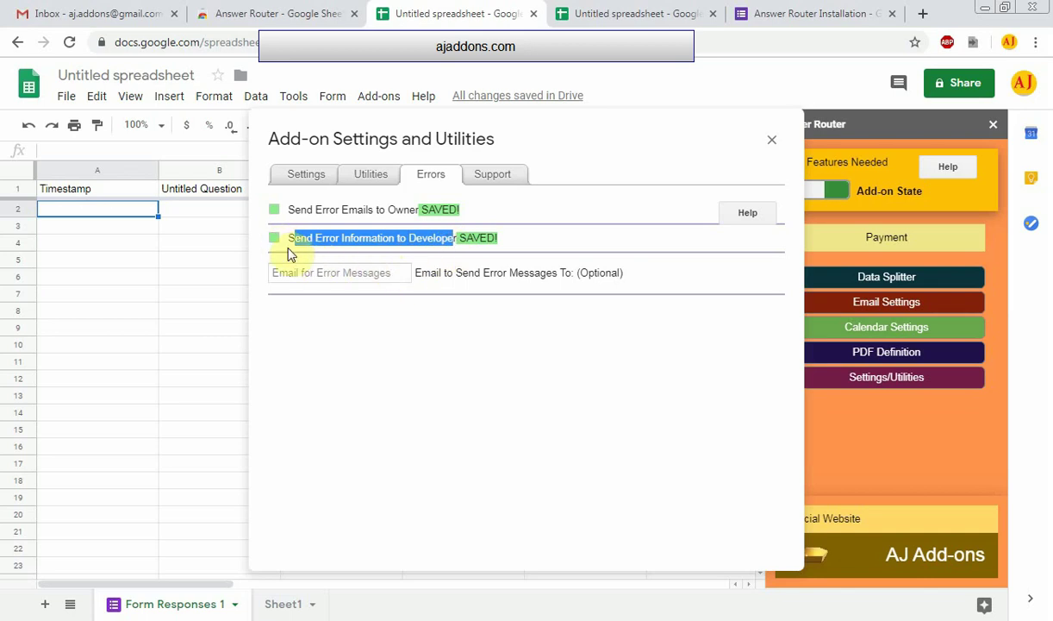
pyautogui.click(389, 243)
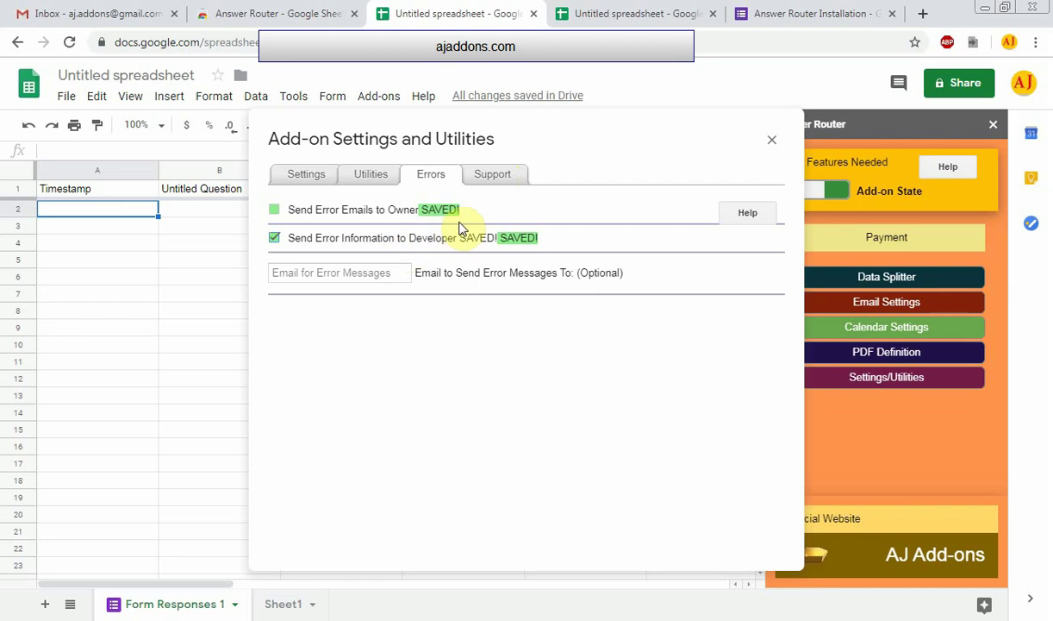
# Review the Support and Settings tabs, leaving the date format at MM/dd/yyyy
pyautogui.click(493, 178)
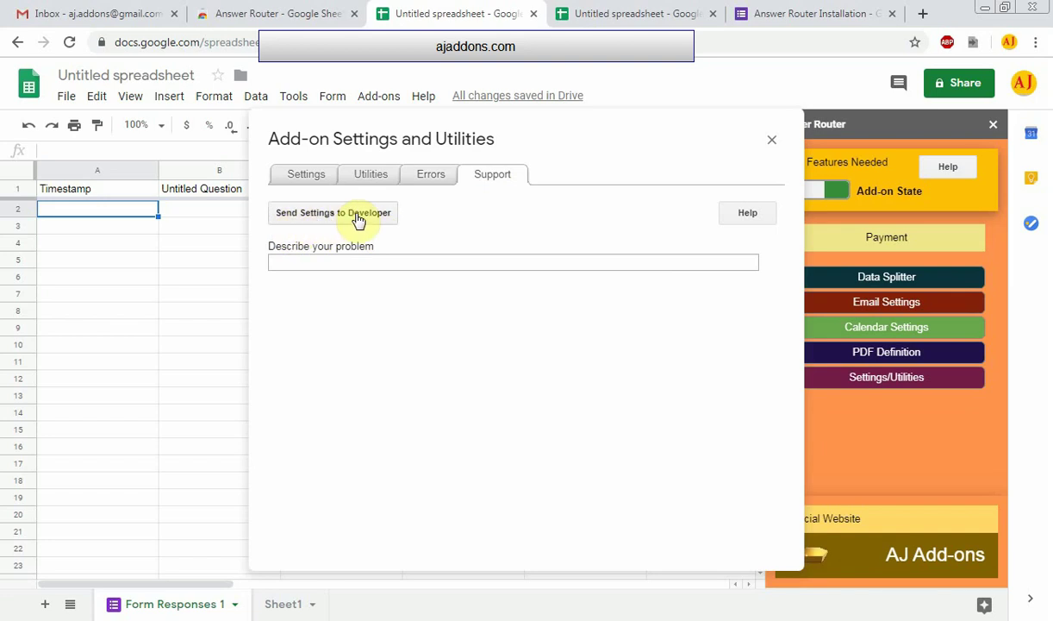
pyautogui.click(303, 175)
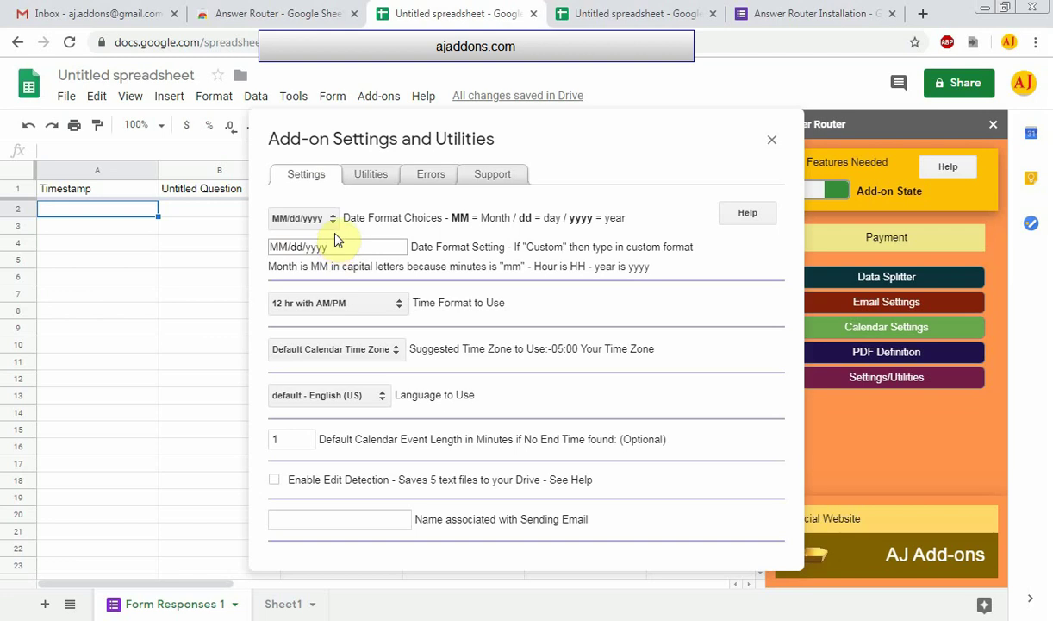
pyautogui.click(332, 220)
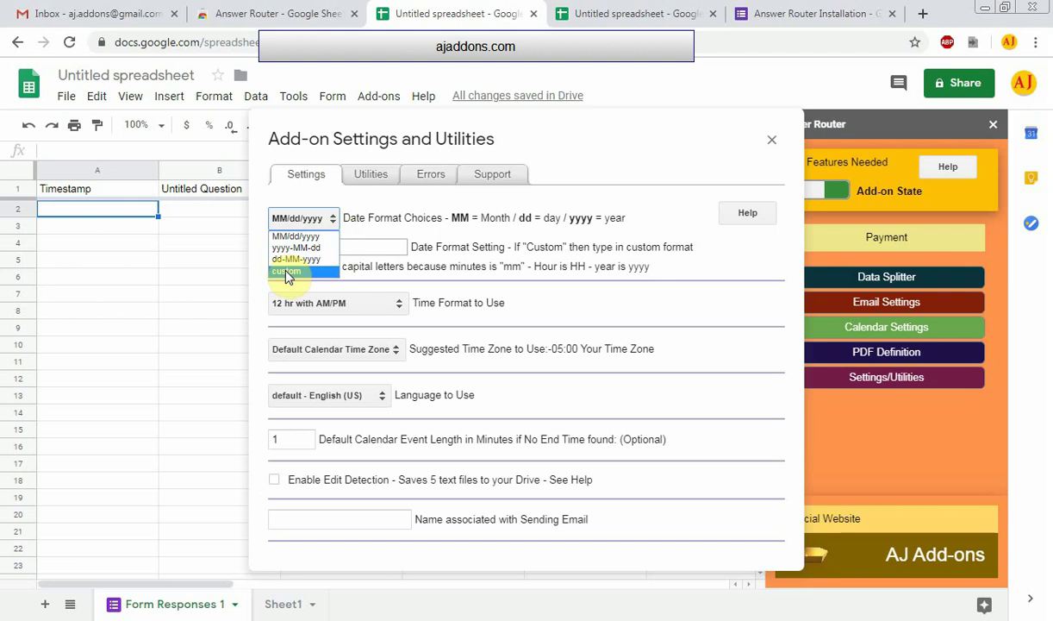
pyautogui.click(380, 244)
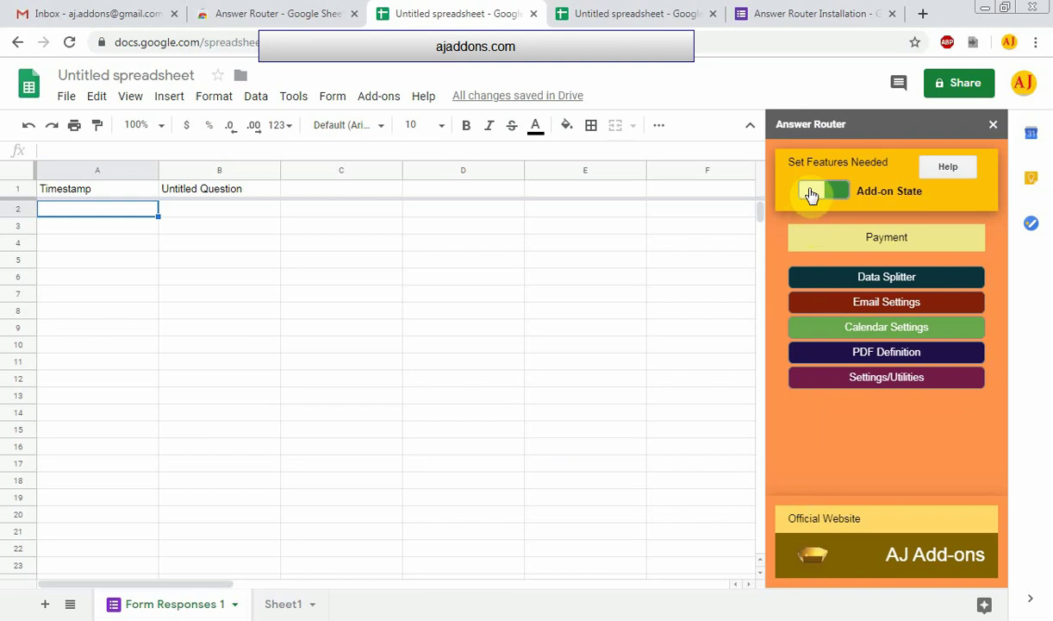
# Toggle Answer Router's Add-on State off and confirm with OK
pyautogui.click(811, 193)
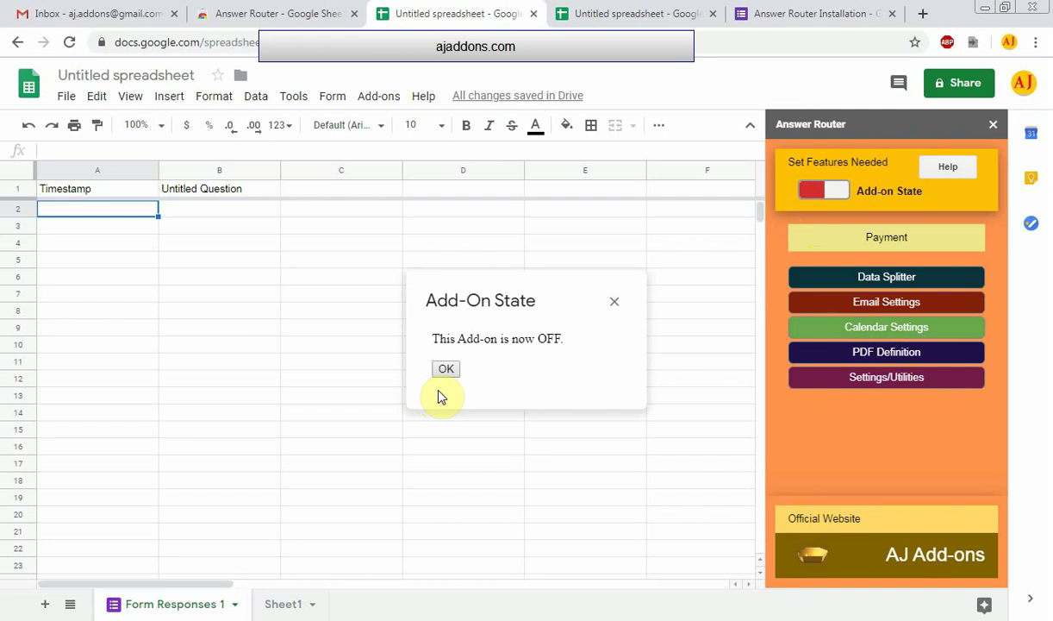
pyautogui.click(447, 369)
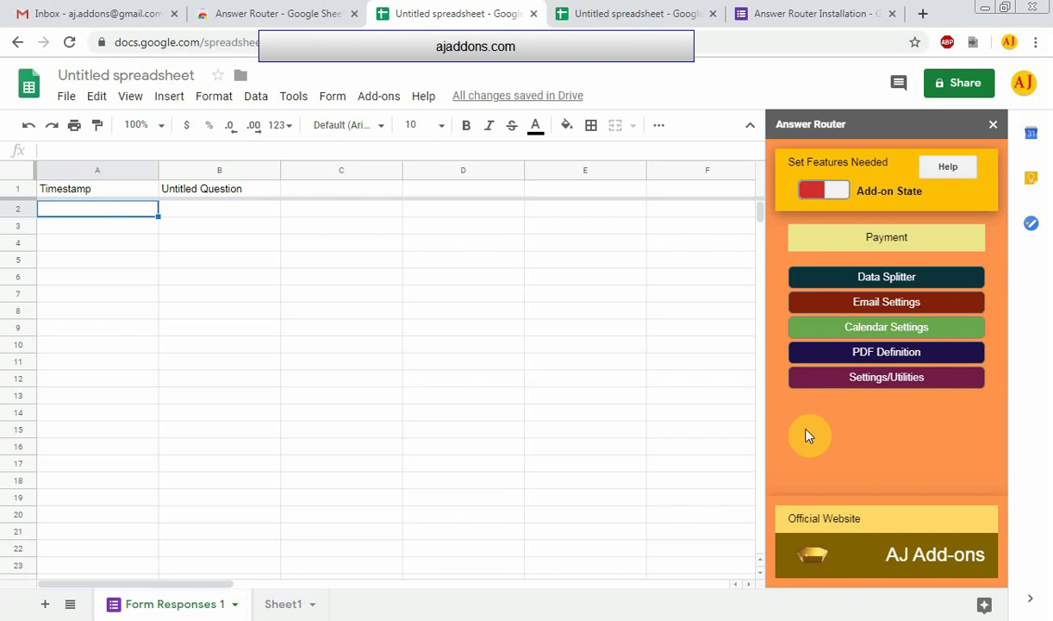
# Via Add-ons > Answer Router > Report an Issue, open the Answer Router official website
pyautogui.click(380, 97)
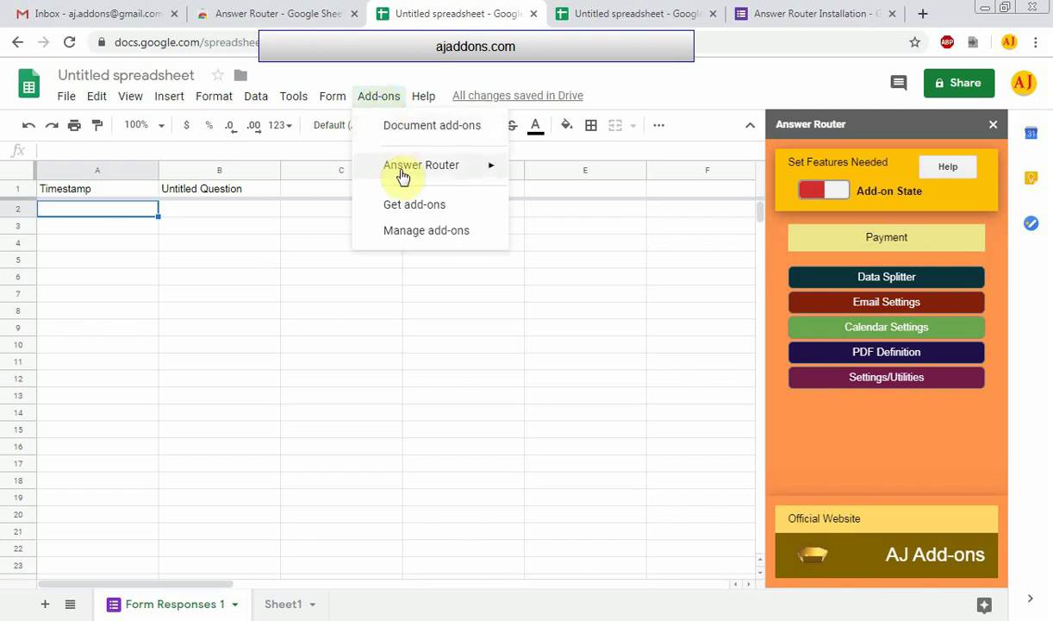
pyautogui.moveTo(403, 175)
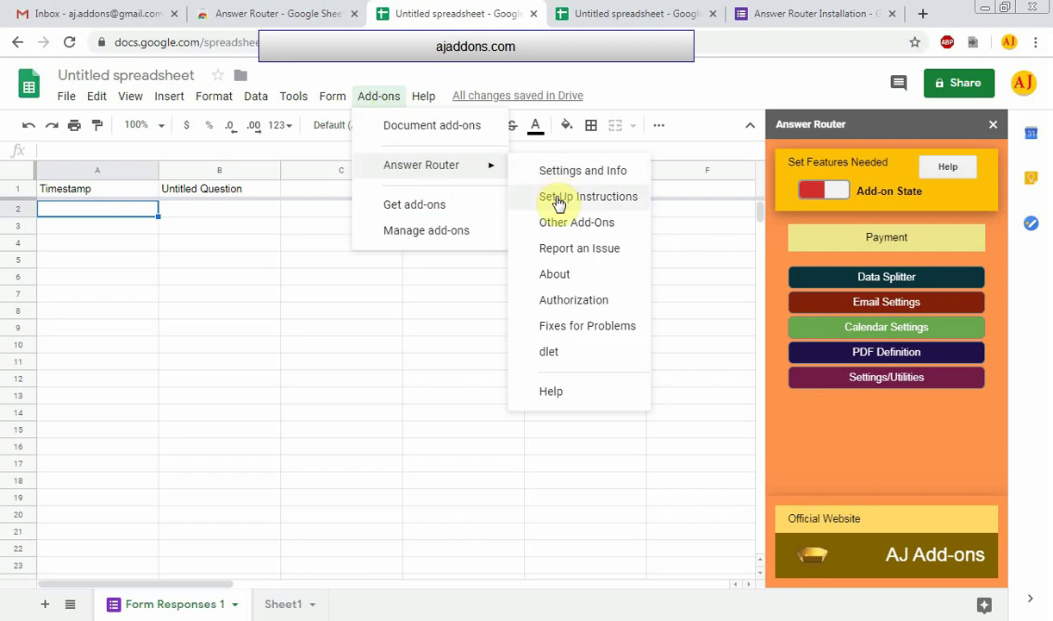
pyautogui.click(560, 251)
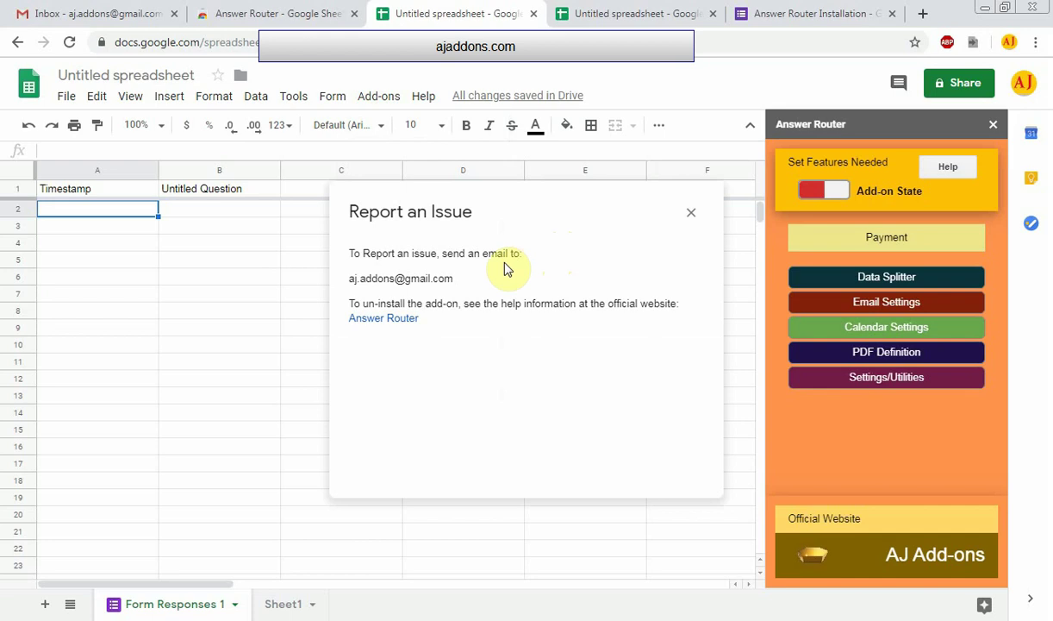
pyautogui.moveTo(457, 285); pyautogui.dragTo(349, 289)
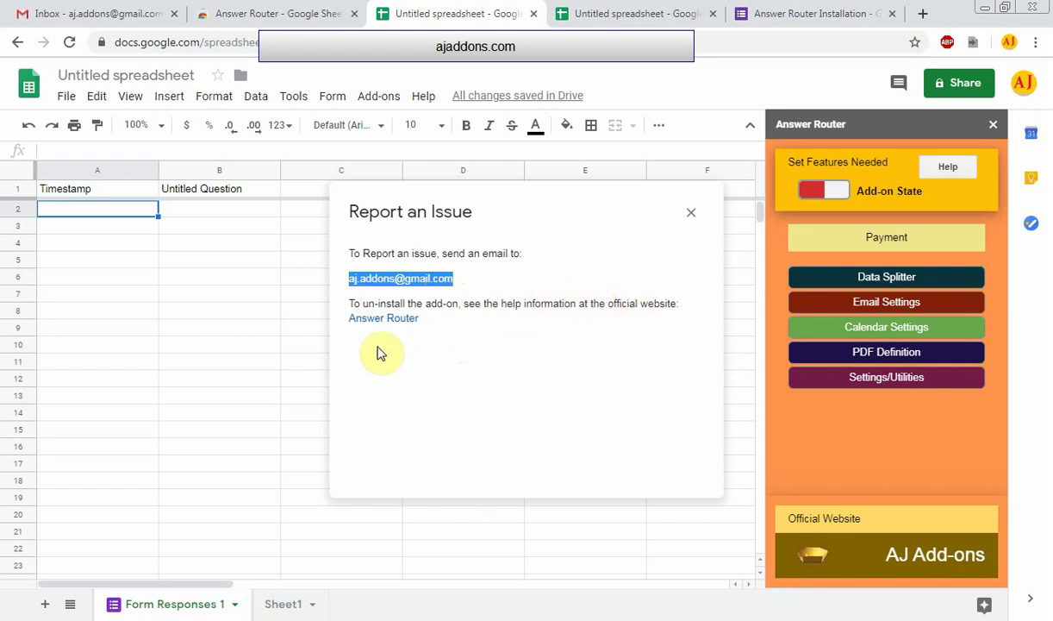
pyautogui.click(390, 323)
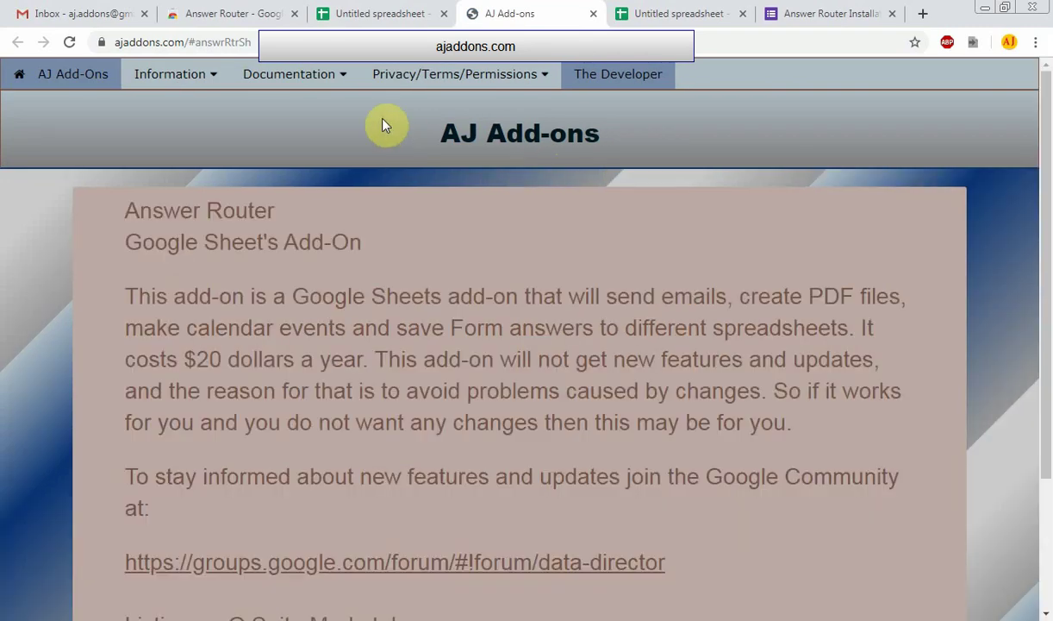
# Show the Un-Install : Re-Install instructions from the site's Information menu
pyautogui.moveTo(331, 85)
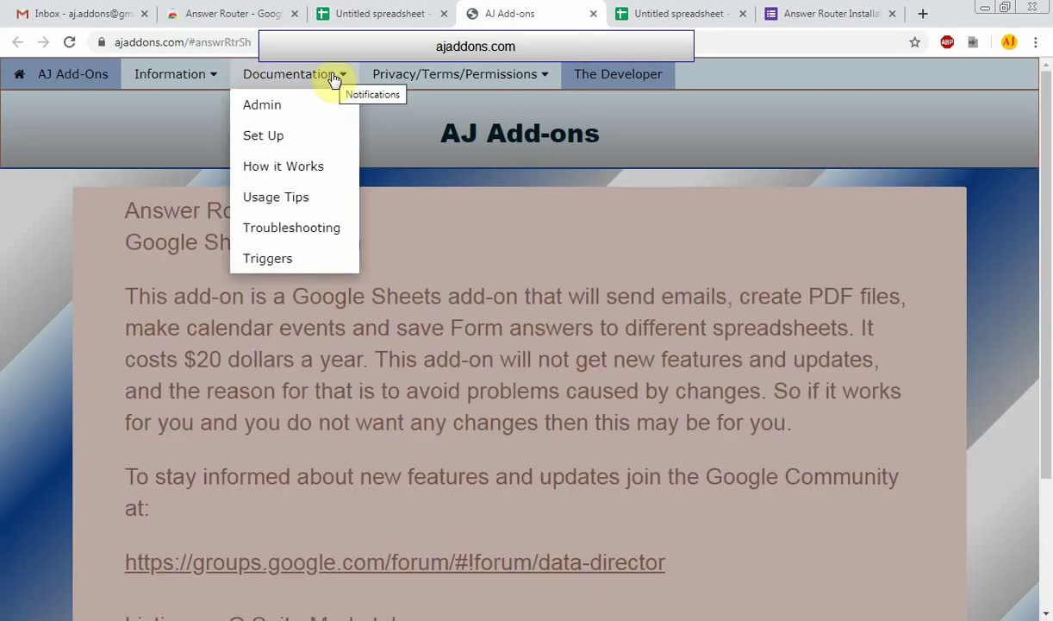
pyautogui.moveTo(212, 76)
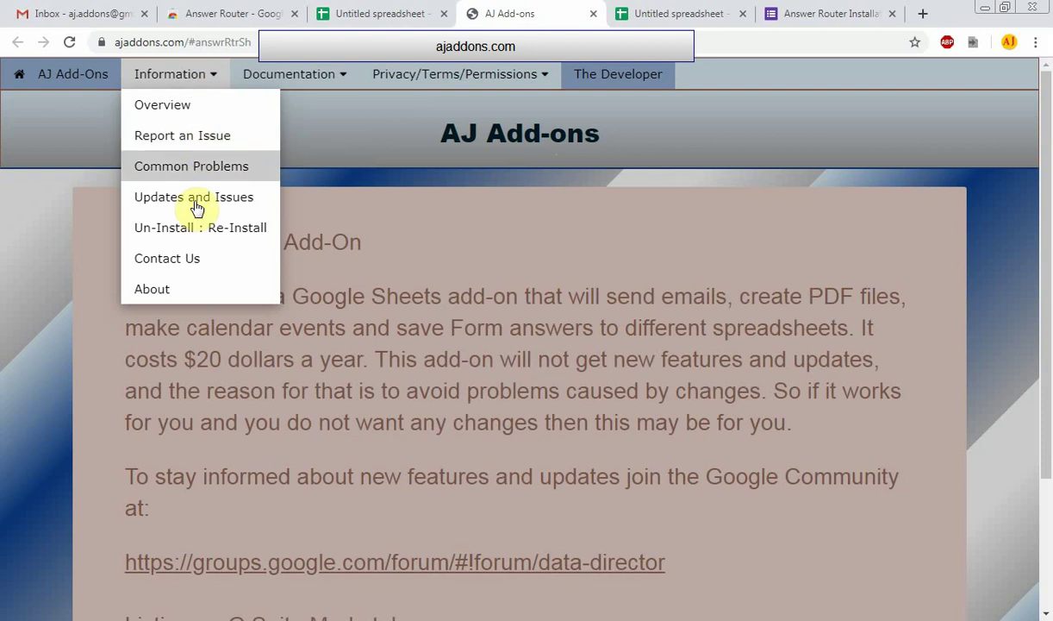
pyautogui.click(204, 235)
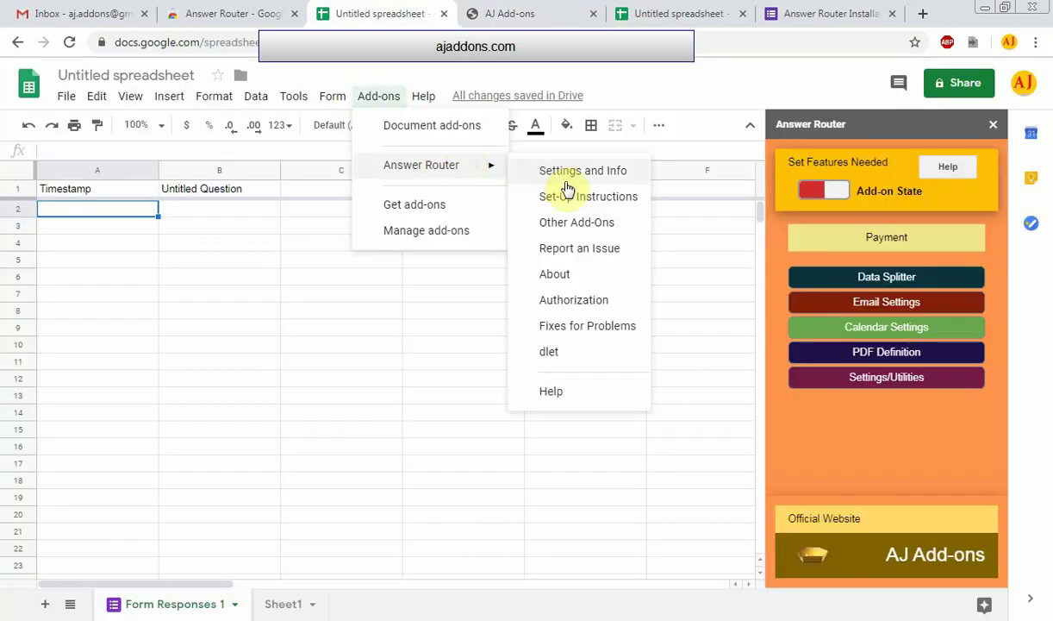
# Remove Answer Router's authorization from its Authorization window, then close that window
pyautogui.click(566, 300)
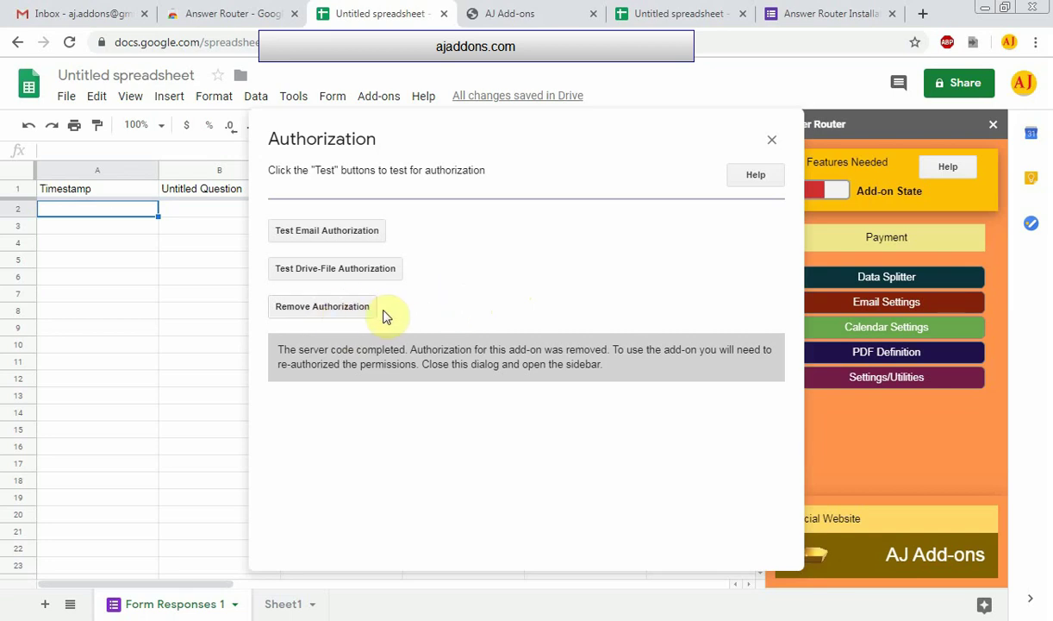
pyautogui.click(774, 141)
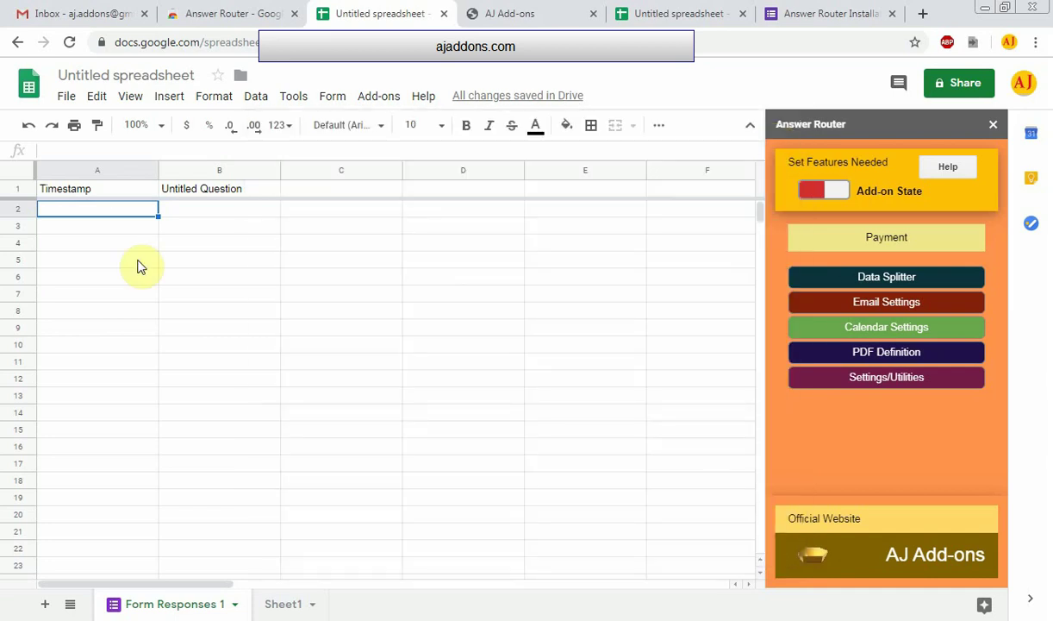